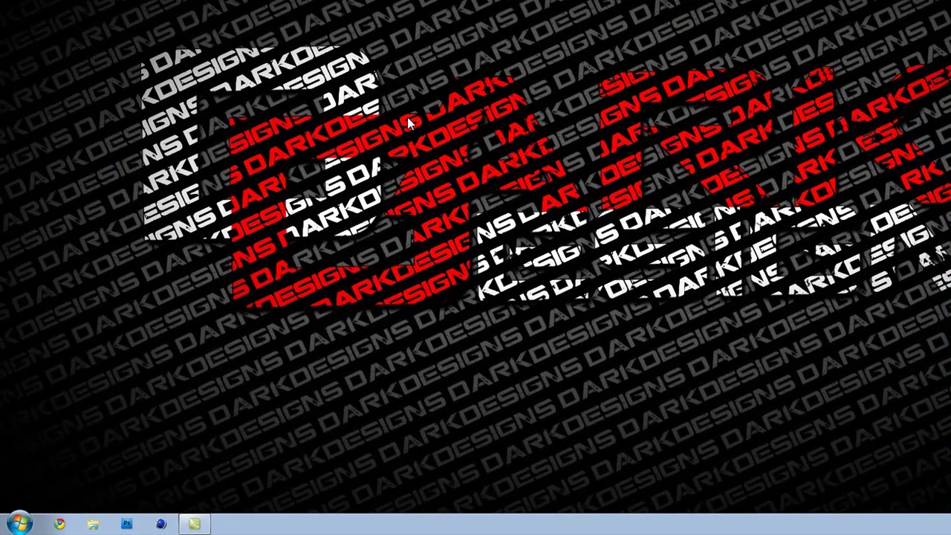
Step: Launch Photoshop and choose the Lasso Tool from the selection tool flyouts
left_click(127, 524)
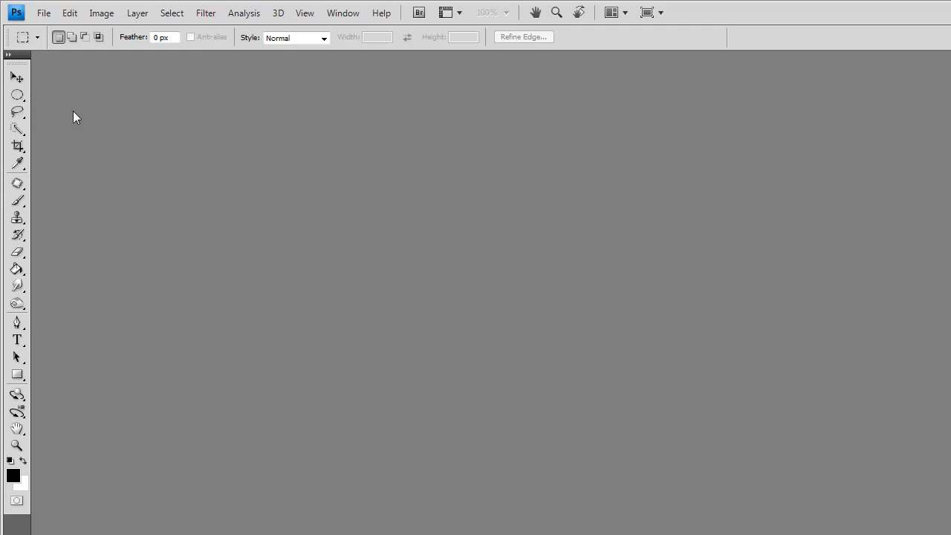
left_click(18, 97)
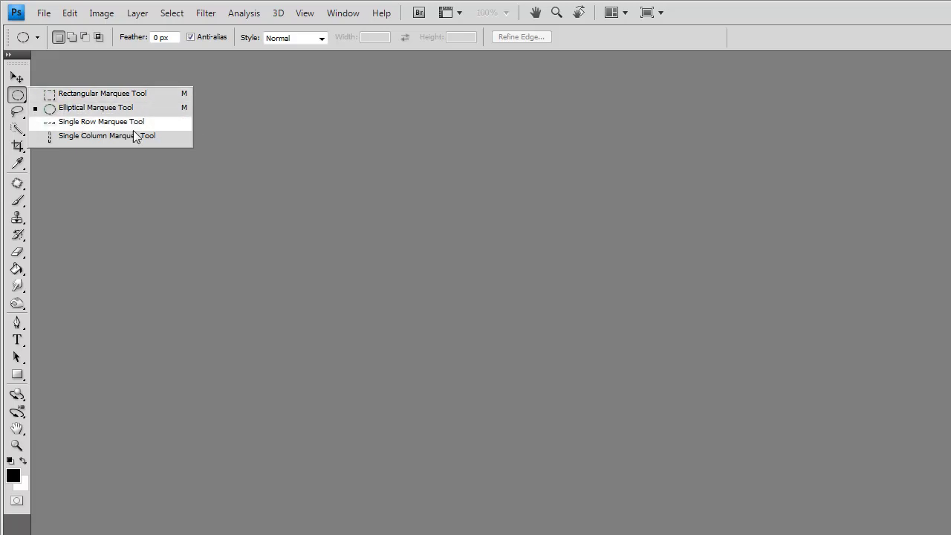
left_click(17, 114)
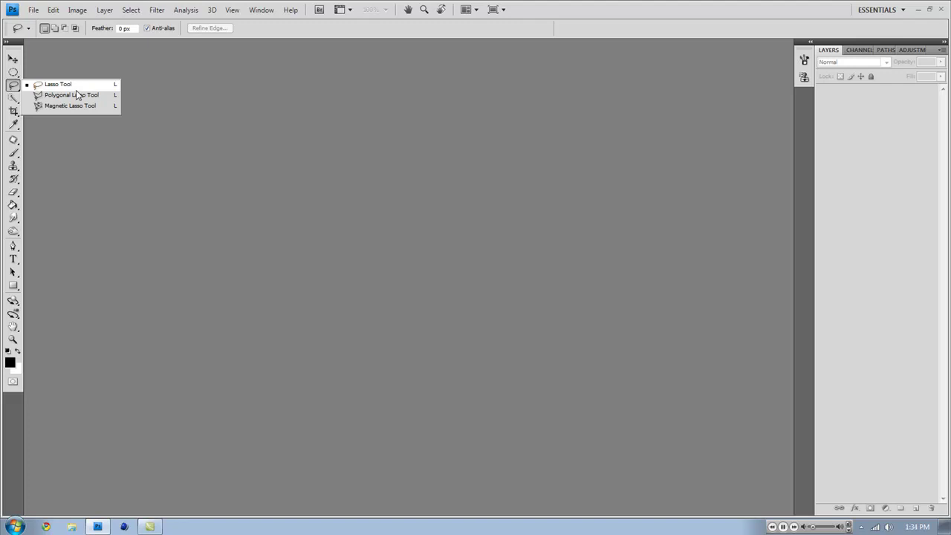
Step: Open the image file final.png
left_click(77, 85)
left_click(33, 10)
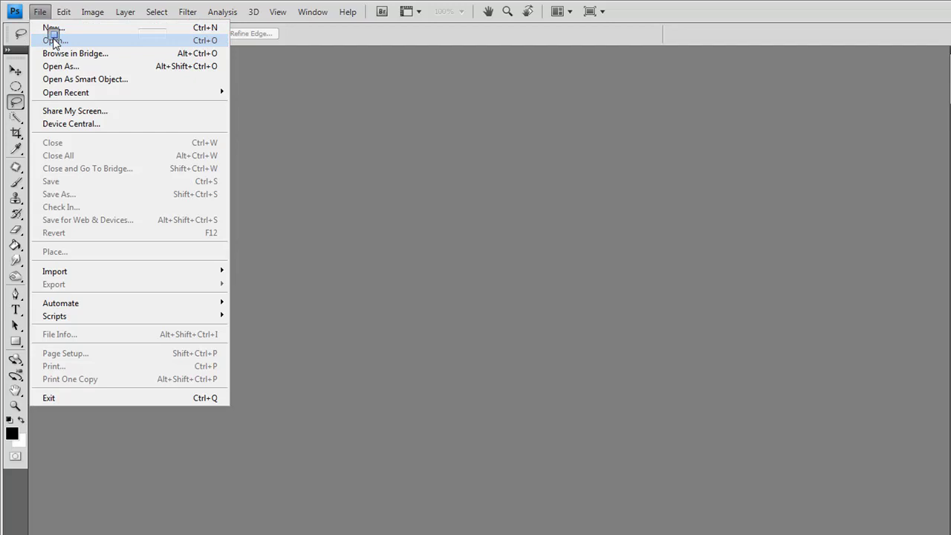
left_click(53, 40)
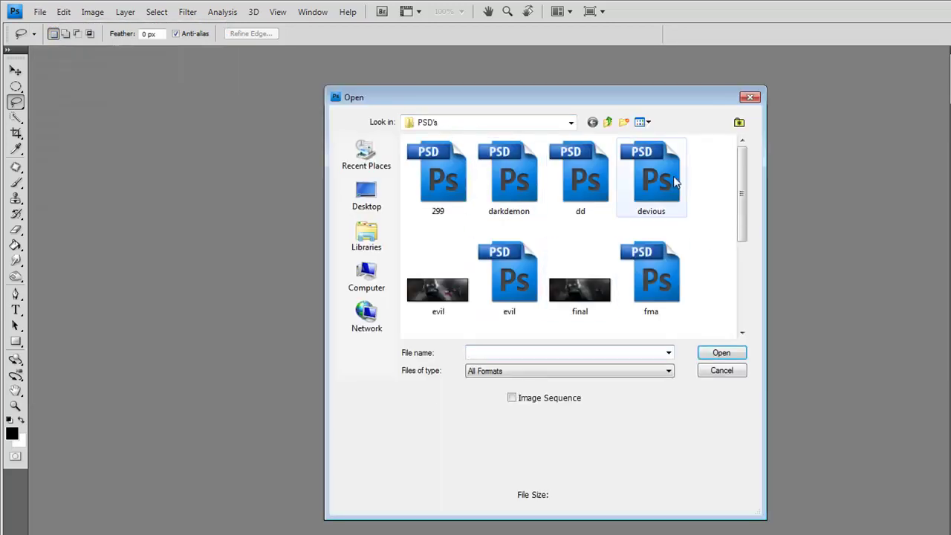
double_click(589, 285)
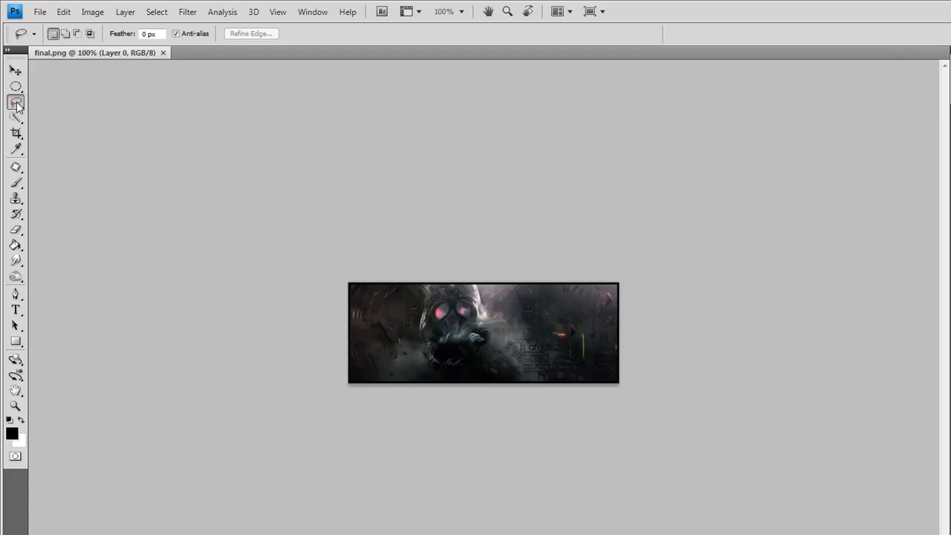
Step: Draw a freehand lasso selection across the middle of the gas-mask banner and shift it left
mouse_move(17, 104)
left_mouse_down()
mouse_move(111, 117)
mouse_move(365, 220)
left_mouse_up()
left_click_drag(511, 325, 554, 316)
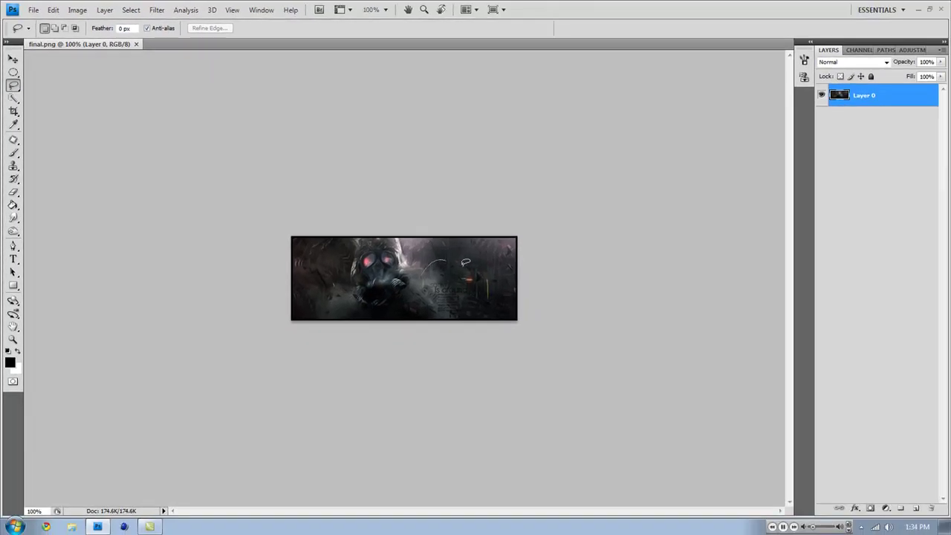
mouse_move(480, 290)
left_mouse_down()
mouse_move(438, 293)
mouse_move(484, 299)
left_mouse_up()
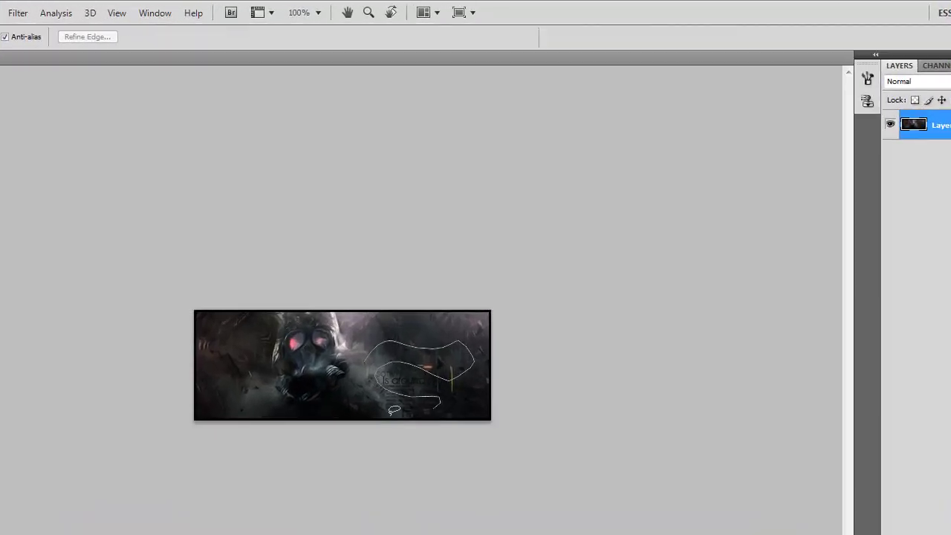
left_click_drag(391, 411, 346, 391)
left_click_drag(288, 313, 290, 314)
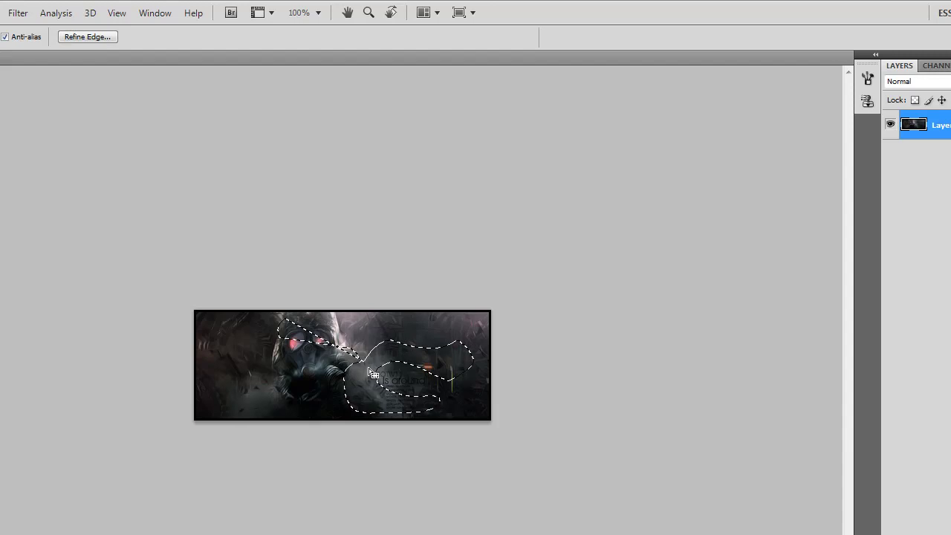
mouse_move(375, 371)
left_mouse_down()
mouse_move(249, 371)
mouse_move(335, 365)
left_mouse_up()
Step: Copy the selected area to a new Layer 1 with Layer via Copy and toggle its visibility
right_click(335, 363)
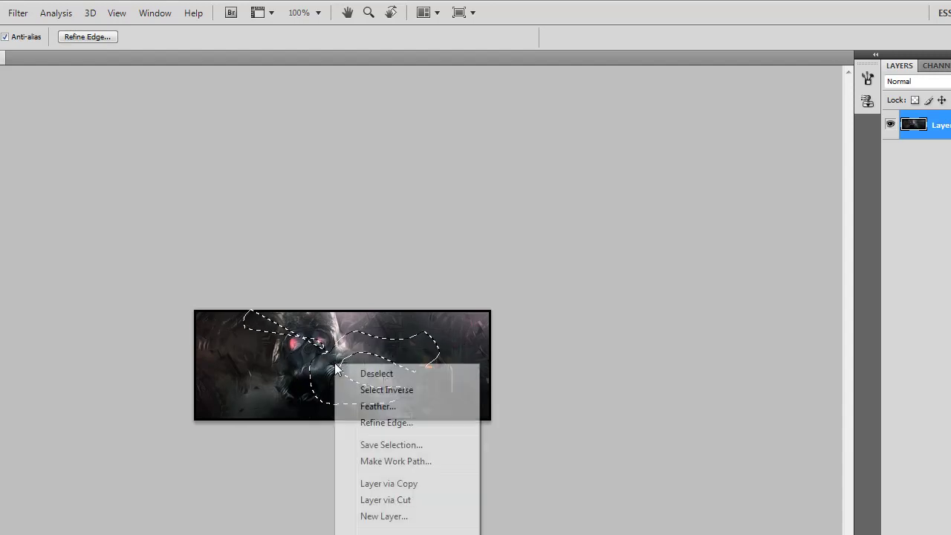
left_click(370, 484)
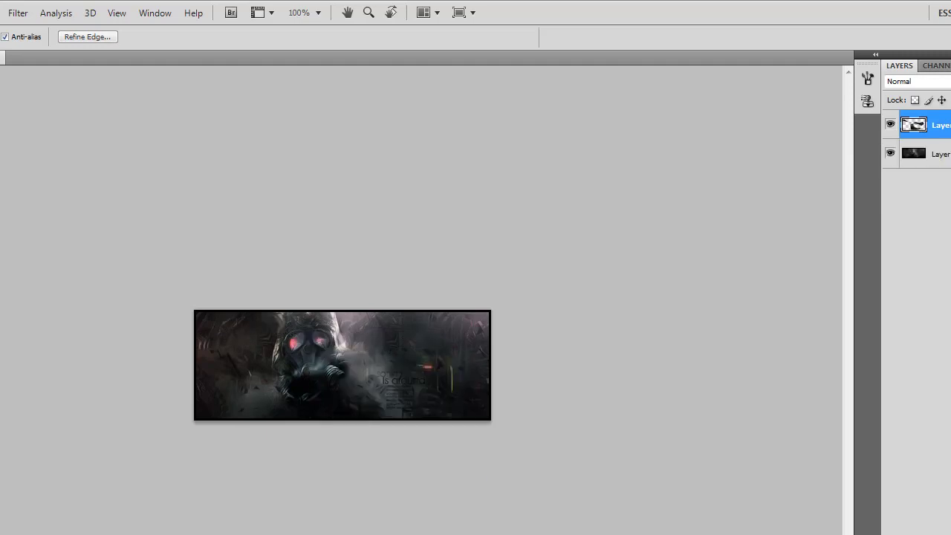
left_click(891, 126)
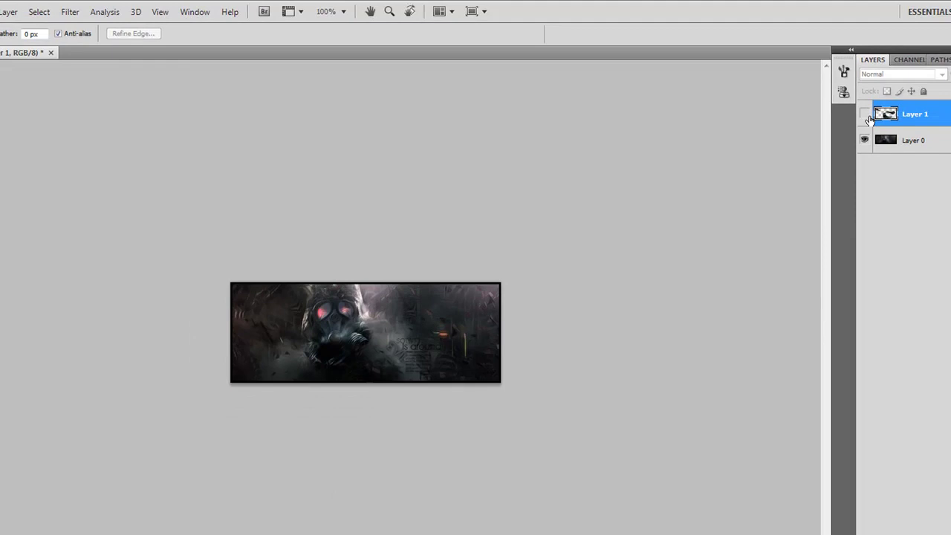
left_click(823, 97)
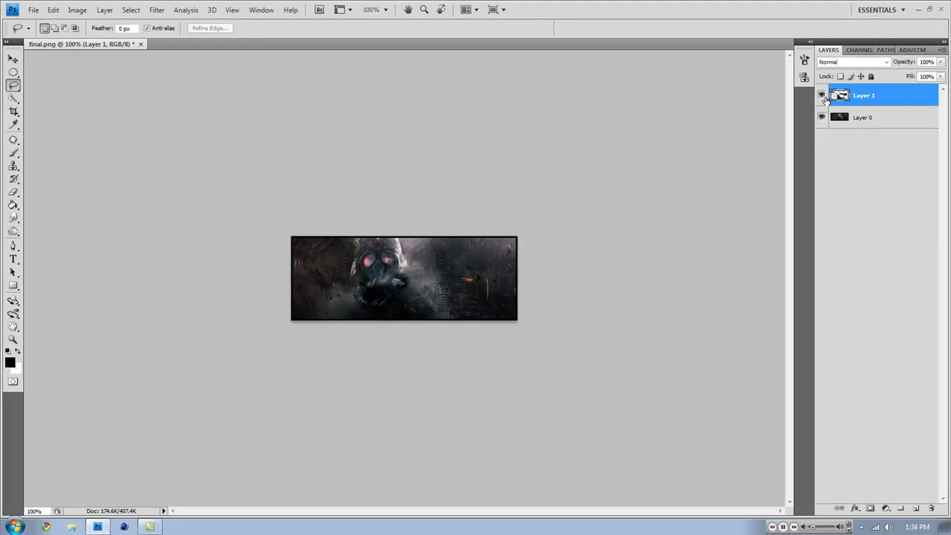
right_click(865, 100)
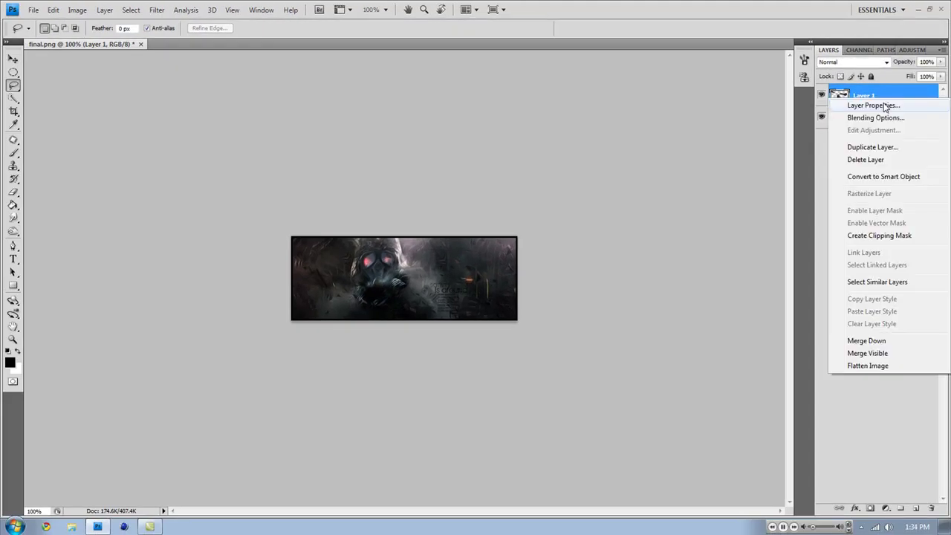
left_click(793, 159)
Step: Drag Layer 1's content around with the Move tool, then delete Layer 1
left_click(14, 59)
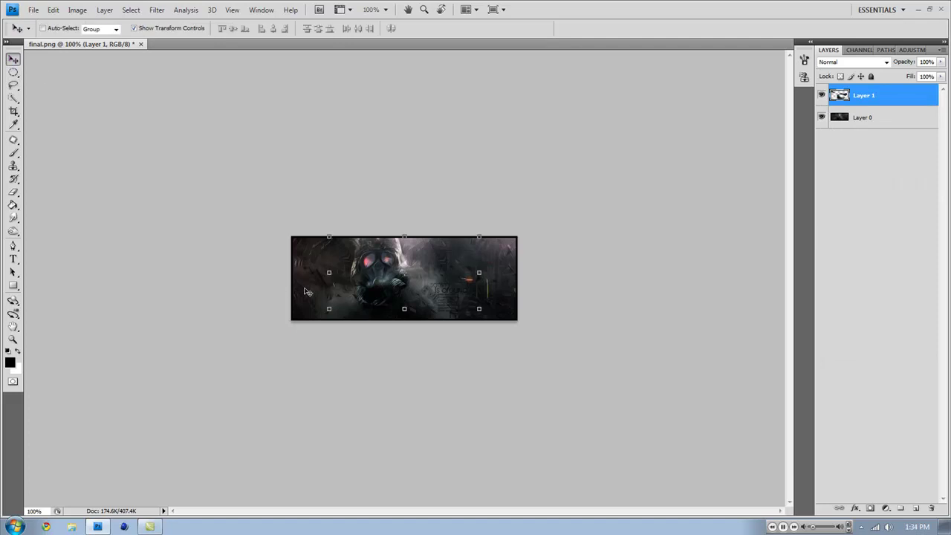
mouse_move(401, 292)
left_mouse_down()
mouse_move(365, 284)
mouse_move(401, 294)
left_mouse_up()
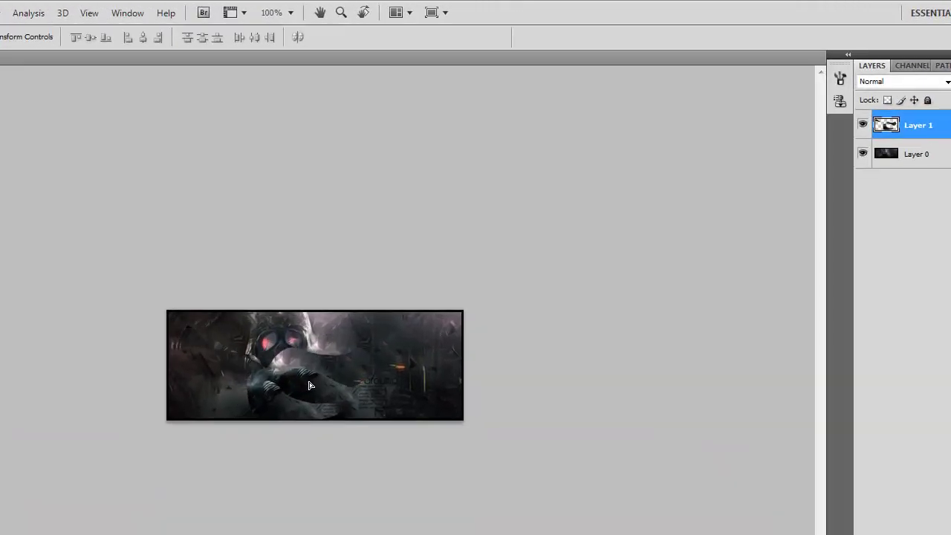
left_click_drag(310, 385, 368, 375)
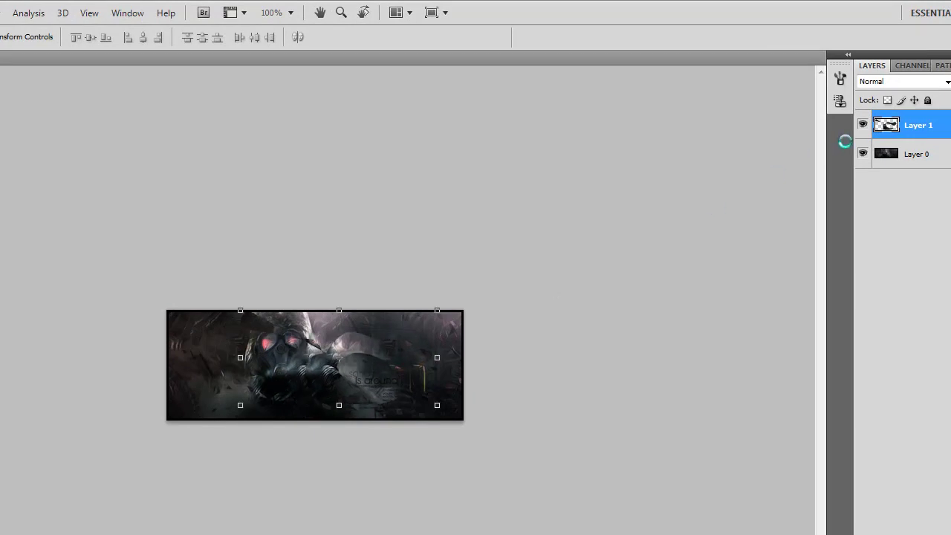
right_click(924, 124)
left_click(894, 199)
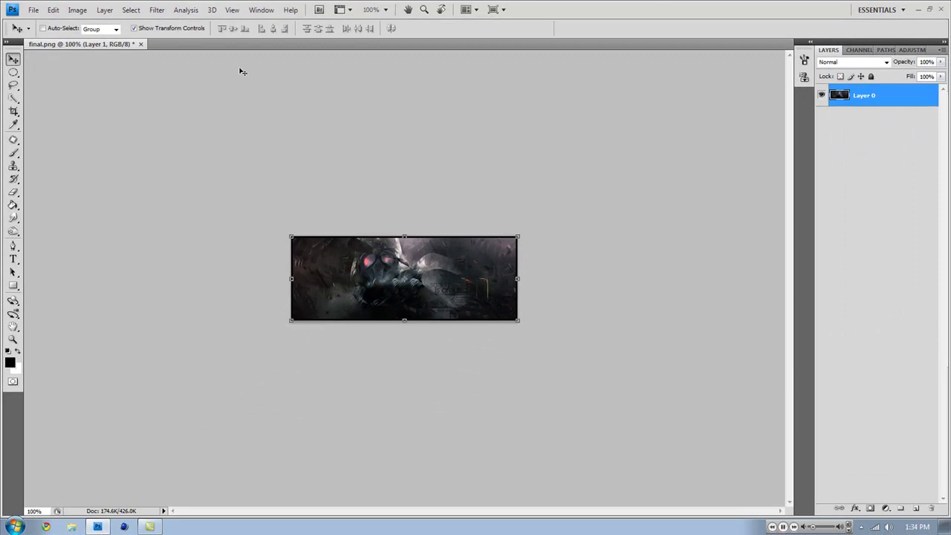
Step: Draw a five-corner Polygonal Lasso wedge from the gas mask across the banner text
left_click(13, 84)
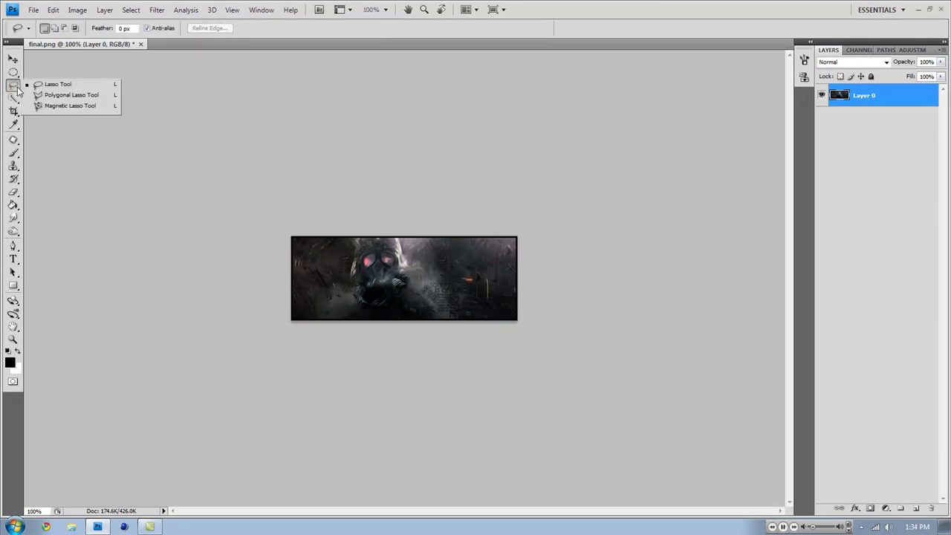
left_click(86, 96)
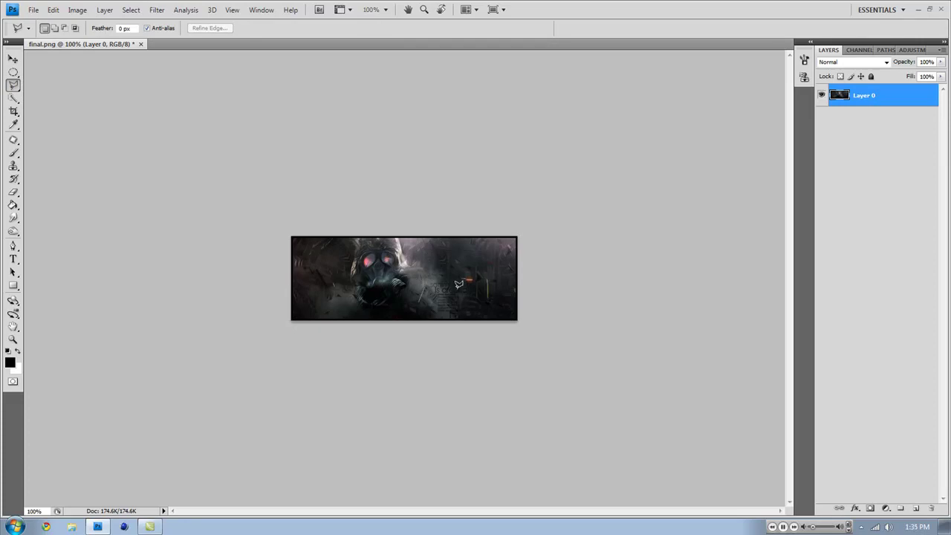
left_click(430, 280)
left_click(474, 258)
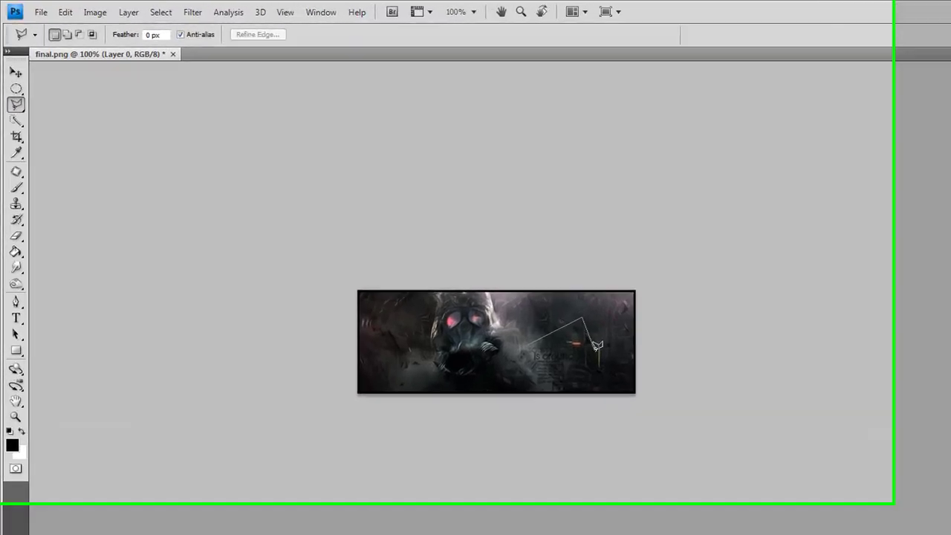
left_click(655, 387)
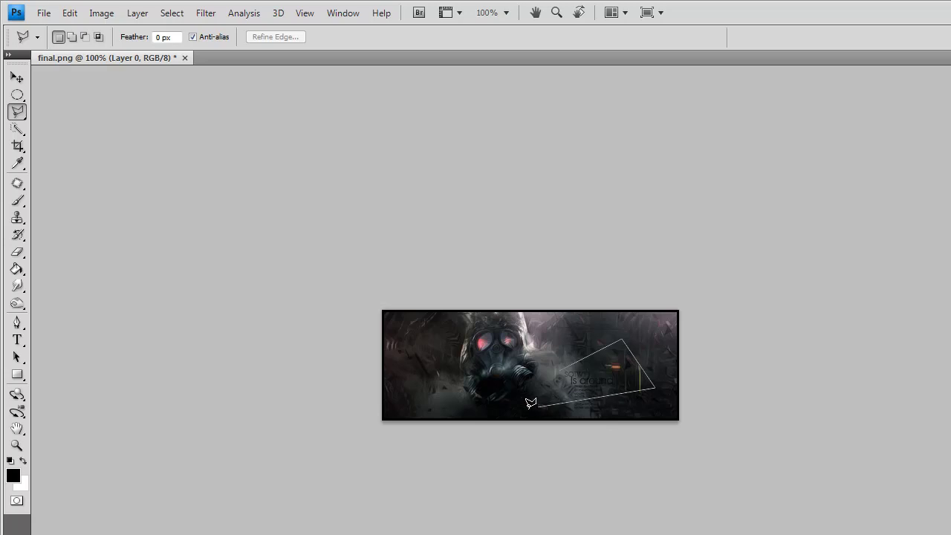
left_click(472, 394)
left_click(479, 347)
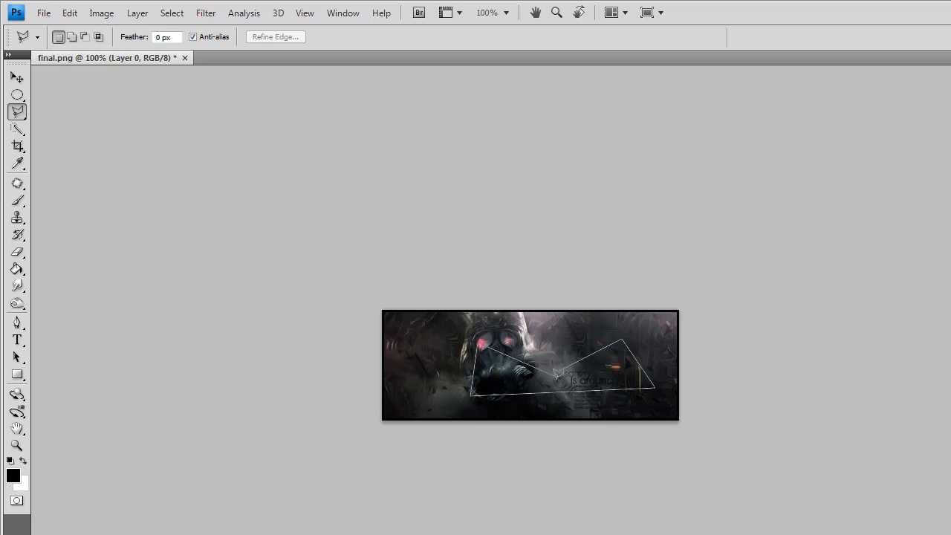
Step: Switch to the Elliptical Marquee and bring up the selection's context menu
left_click(17, 95)
left_click(106, 117)
right_click(569, 347)
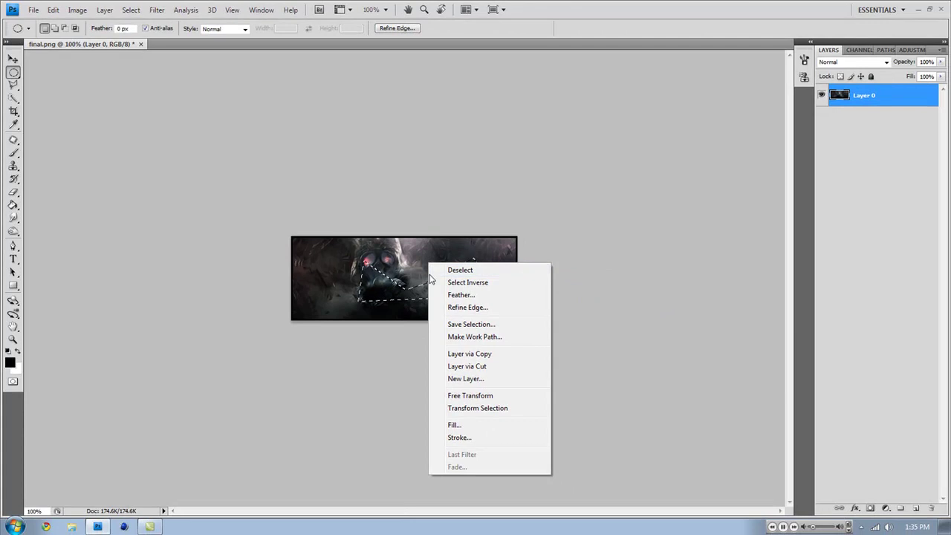
Step: Deselect the polygon and trace a Magnetic Lasso outline around the gas-mask figure
left_click(464, 271)
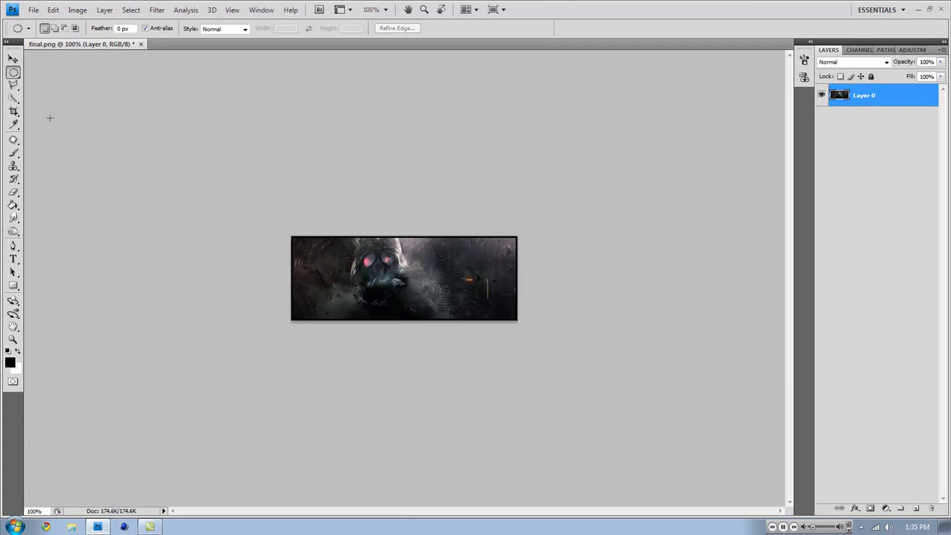
left_click(13, 85)
left_click(46, 105)
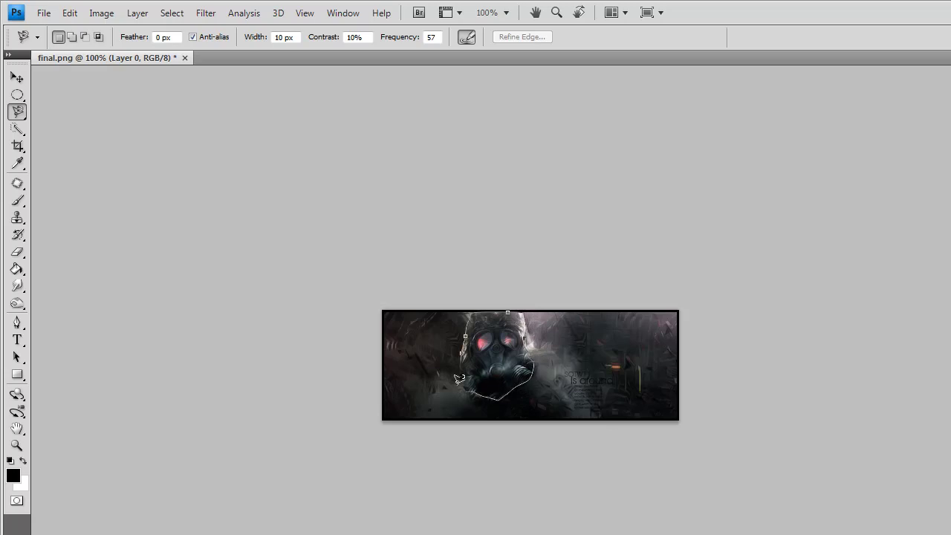
left_click(528, 333)
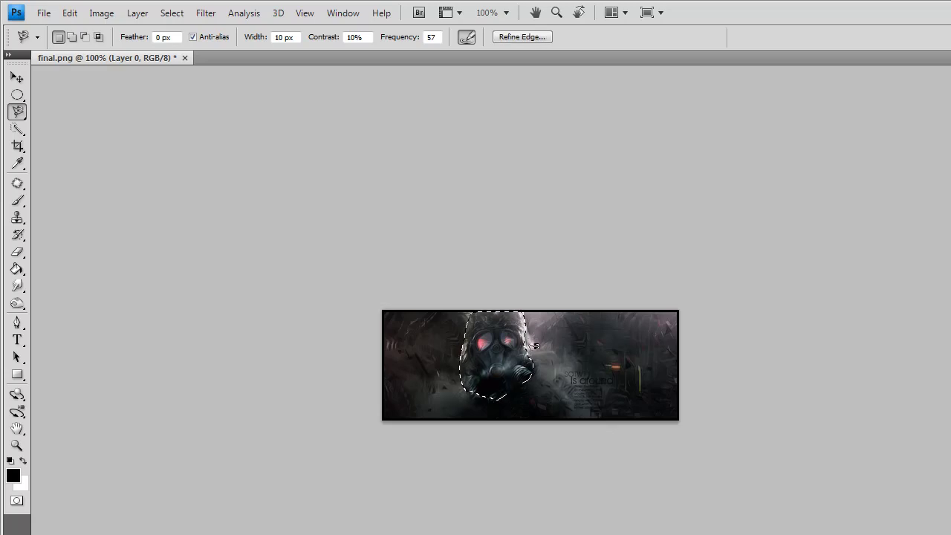
Step: Deselect the gas-mask outline from the Elliptical Marquee's context menu
left_click(17, 95)
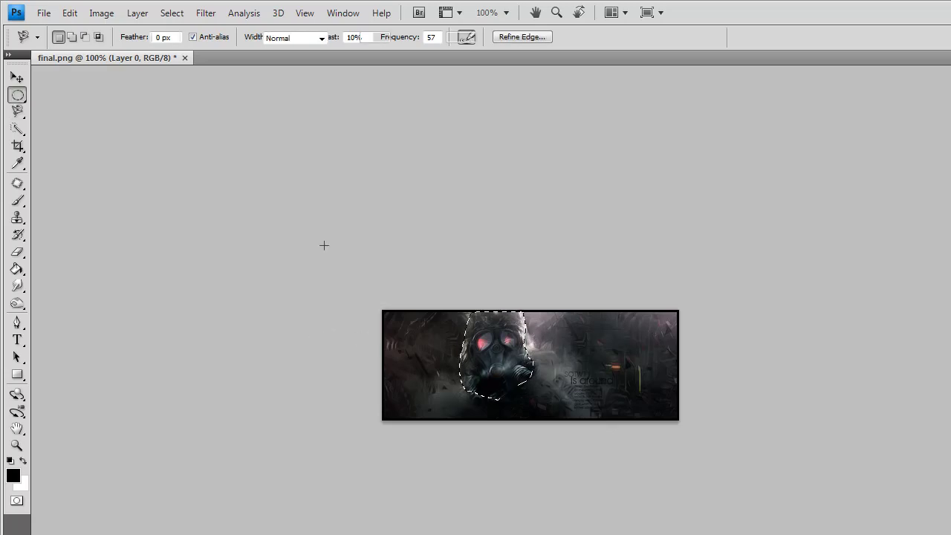
right_click(616, 329)
left_click(644, 340)
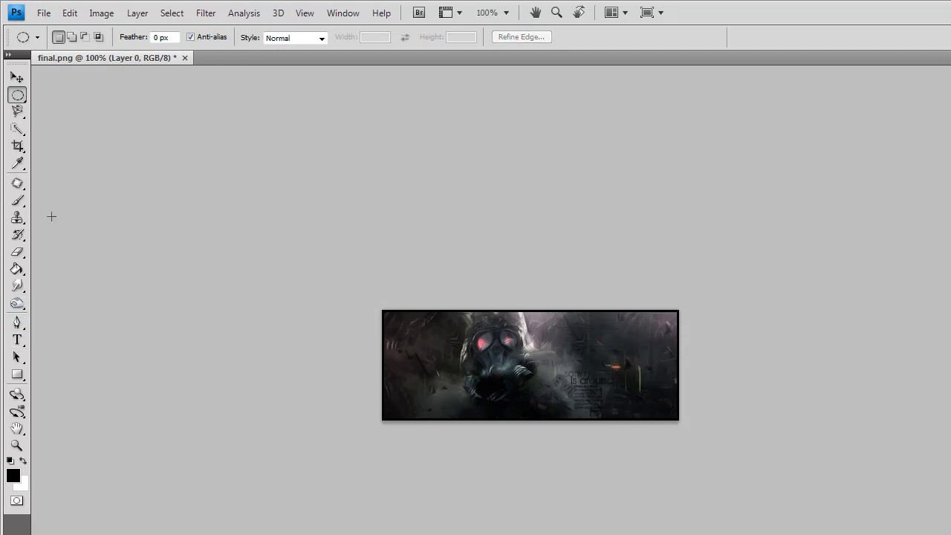
Step: With the Quick Selection Tool in New Selection mode, select the right and left goggle lenses
left_click(17, 128)
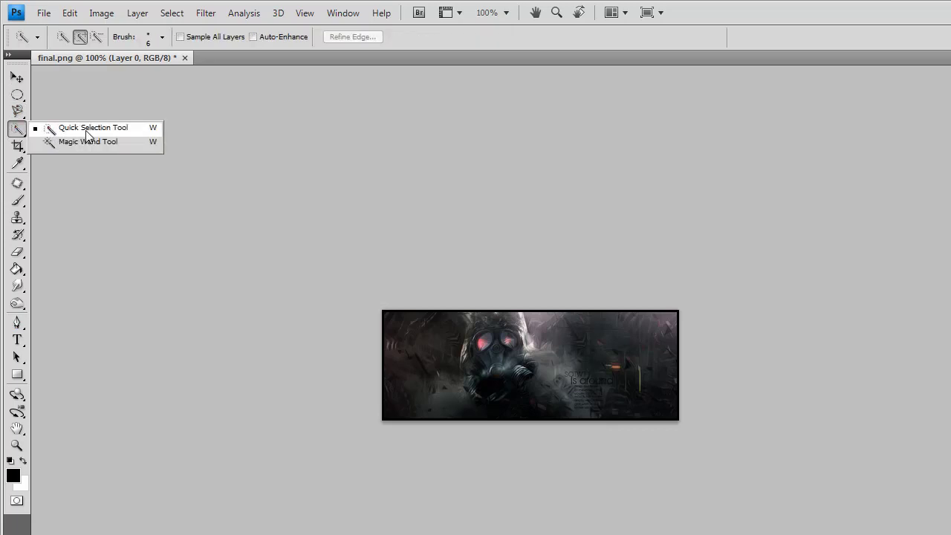
left_click(86, 136)
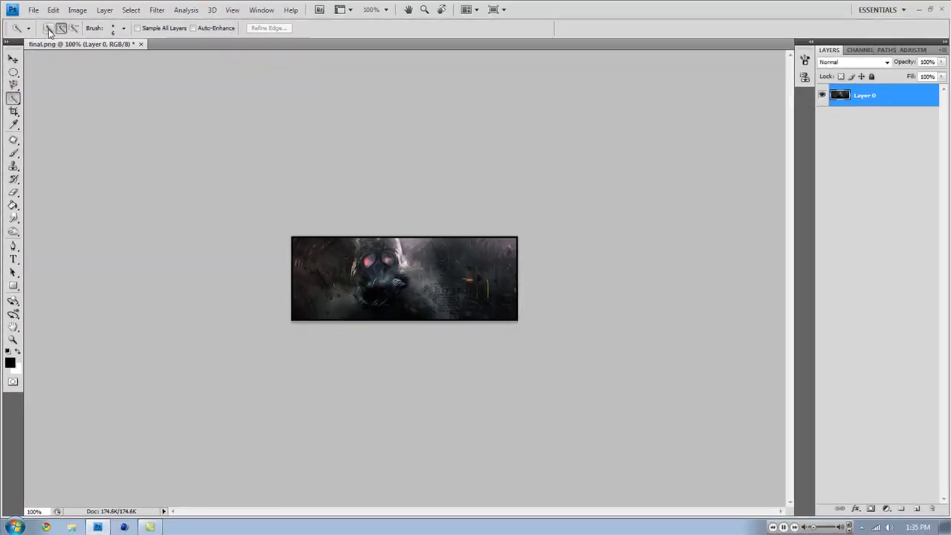
left_click(62, 36)
left_click(73, 28)
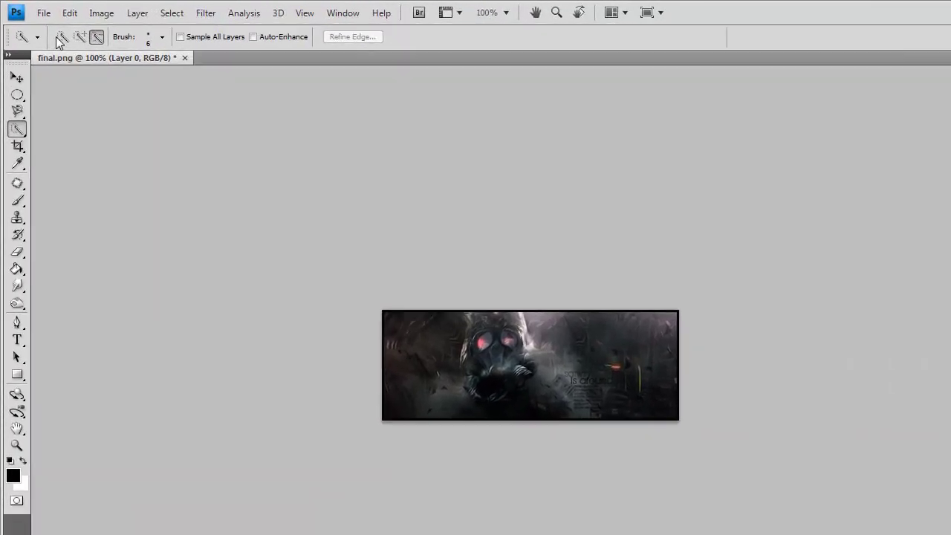
left_click(59, 37)
left_click(510, 341)
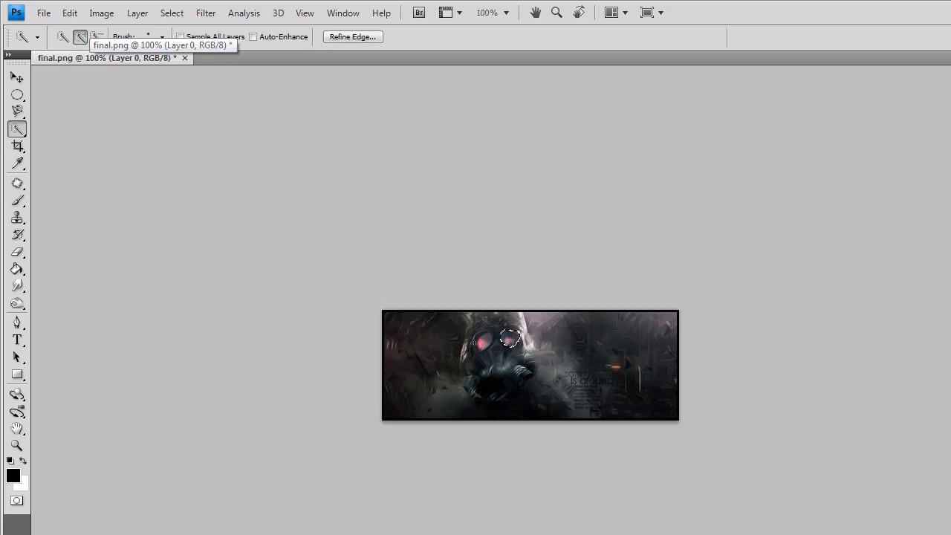
left_click(482, 341)
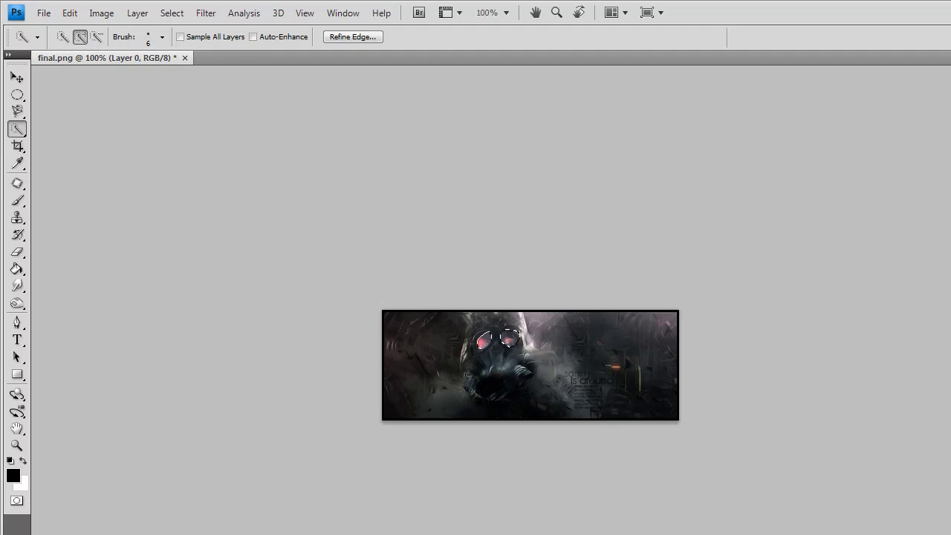
Step: Pick the Brush tool, add a new layer, and shrink the brush to a small diameter
left_click(17, 200)
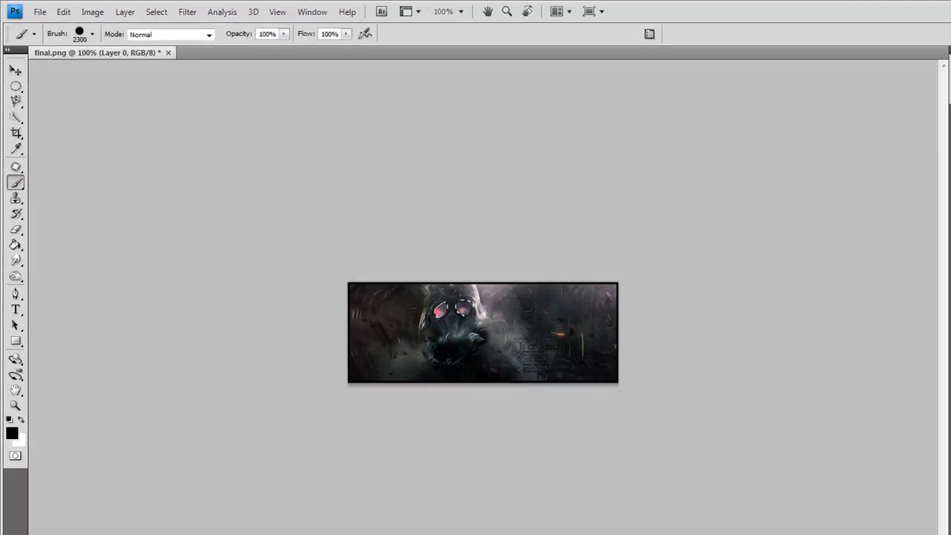
left_click(916, 508)
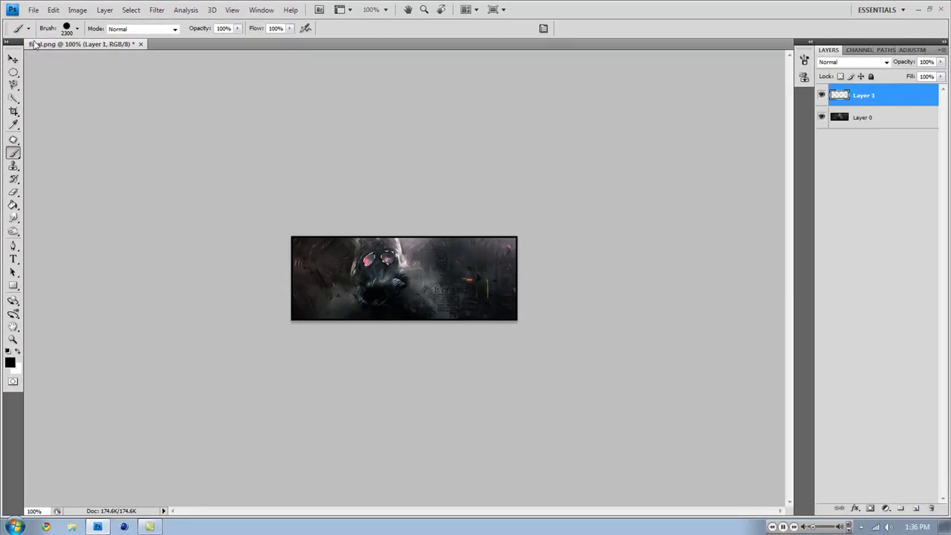
left_click(77, 29)
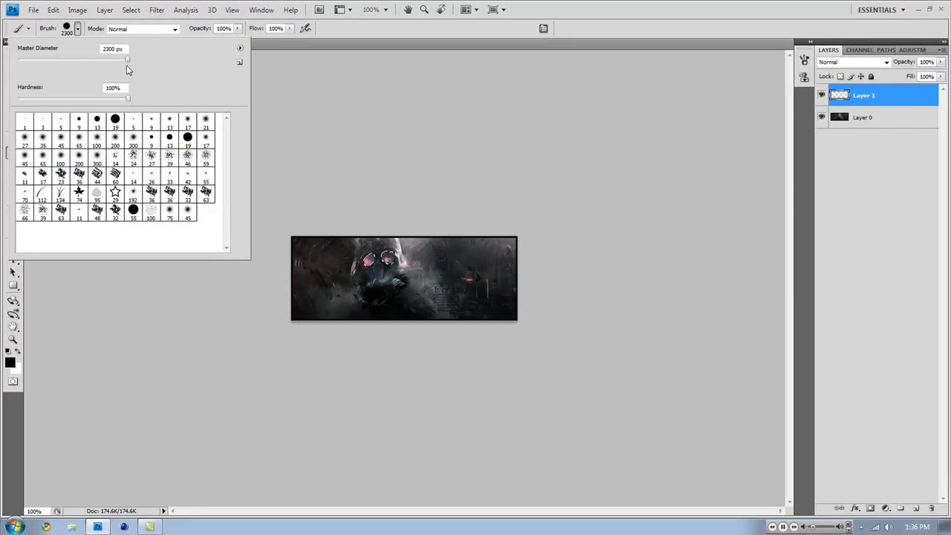
left_click_drag(127, 59, 55, 59)
key("Return")
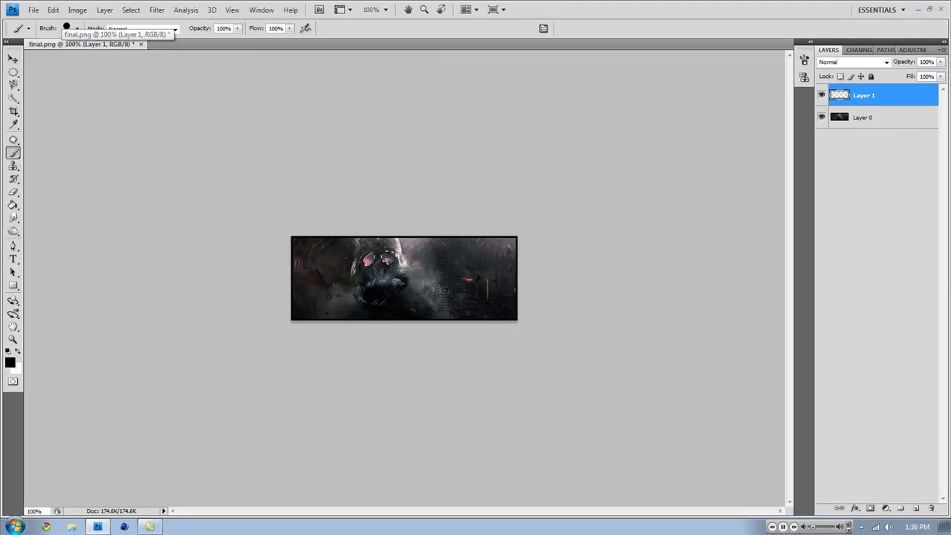
Step: Set the foreground colour to pure blue in the Color Picker
left_click(10, 362)
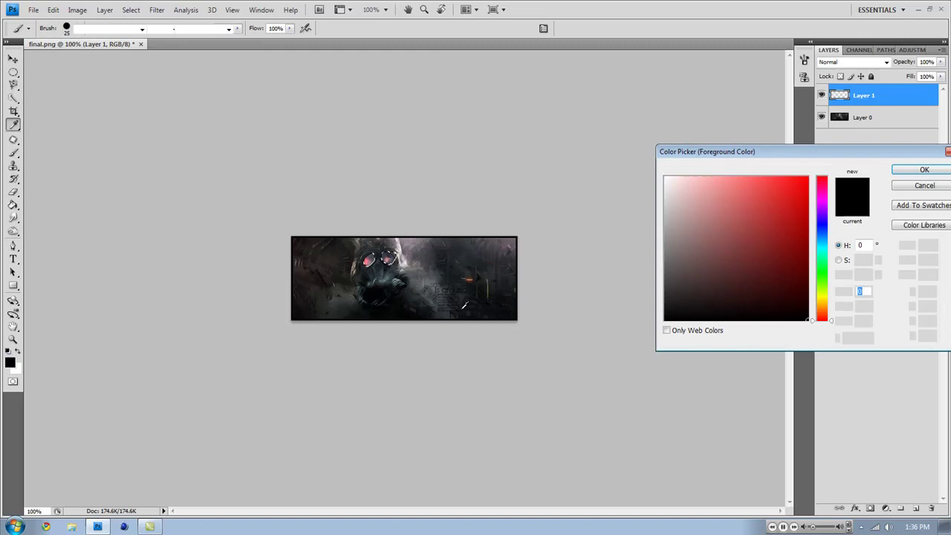
left_click(821, 165)
left_click(807, 177)
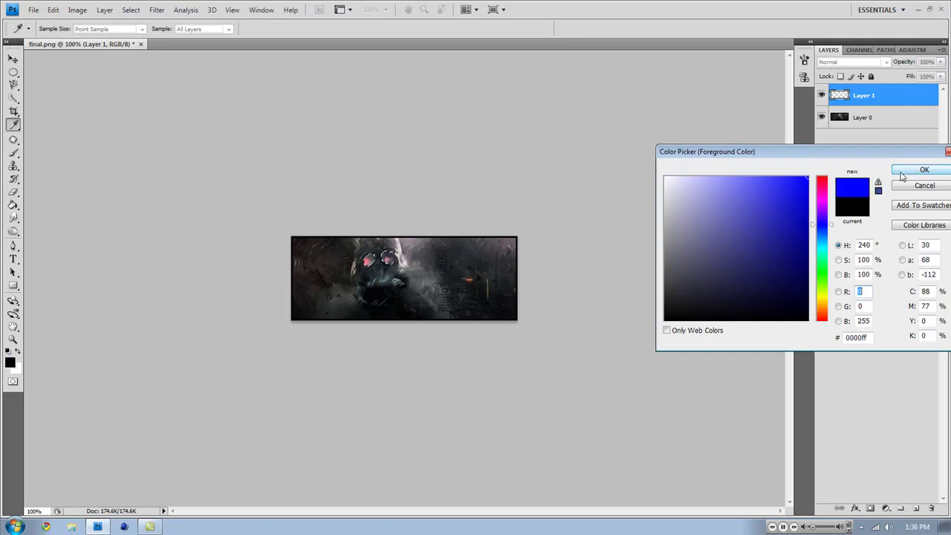
left_click(924, 169)
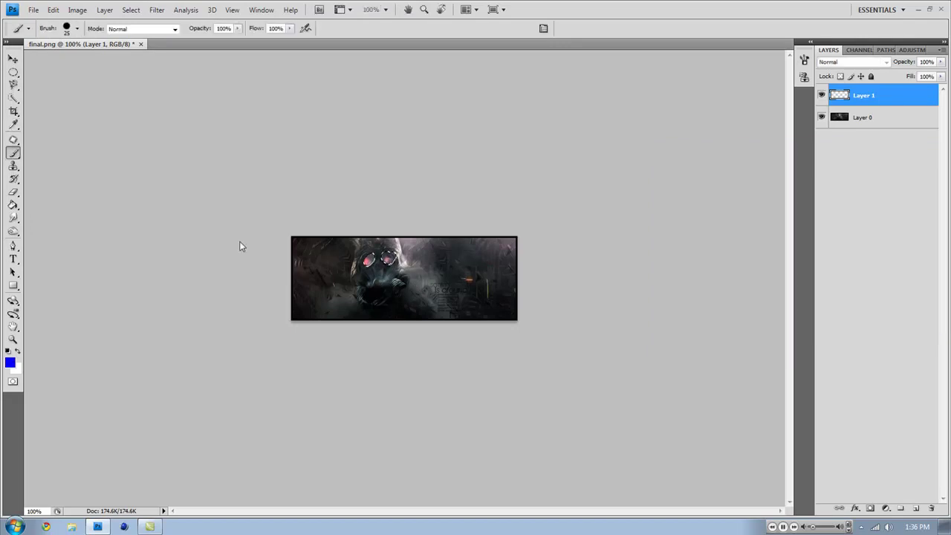
left_click(10, 363)
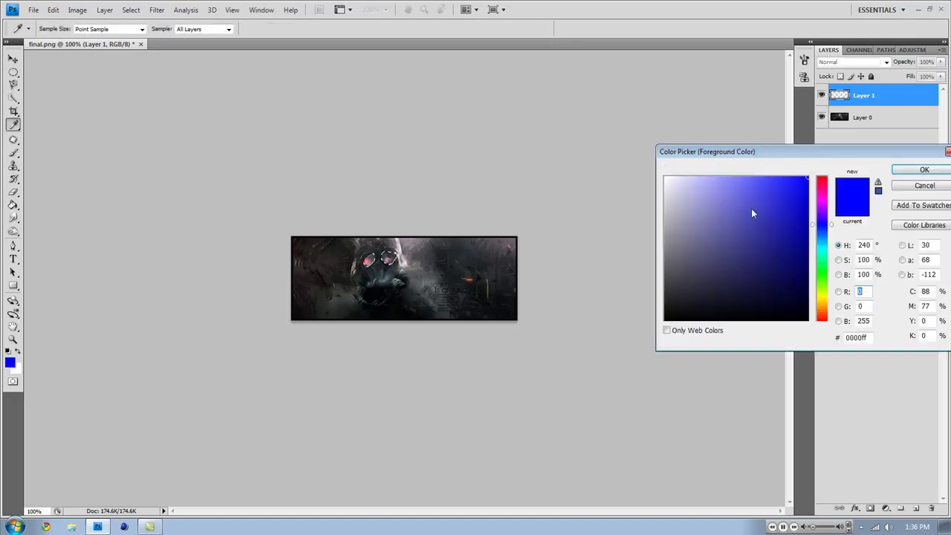
left_click(938, 169)
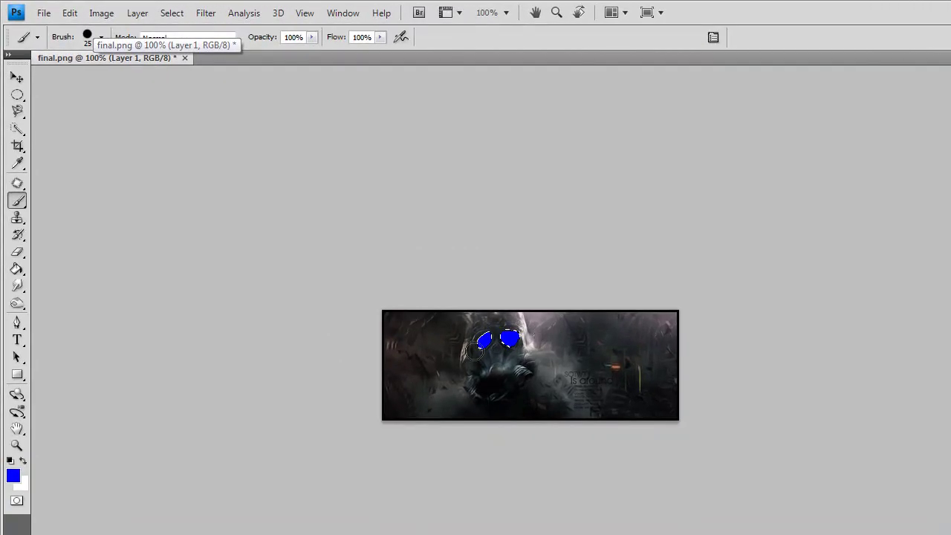
Step: Deselect the selection around the blue-painted lenses
left_click(17, 95)
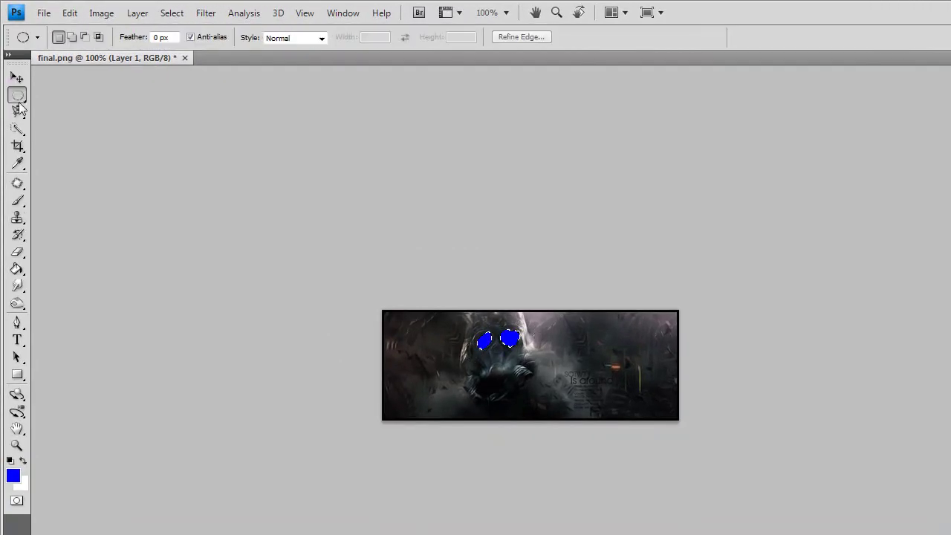
right_click(571, 380)
left_click(599, 390)
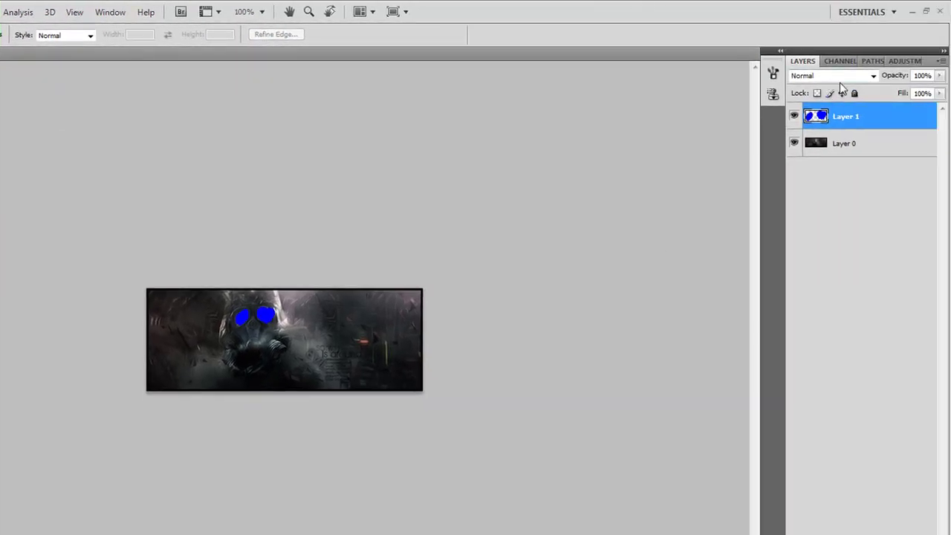
Step: Try Soft Light, Overlay, Linear Dodge (Add), Normal and Dissolve blend modes on Layer 1
left_click(841, 78)
left_click(841, 79)
left_click(838, 81)
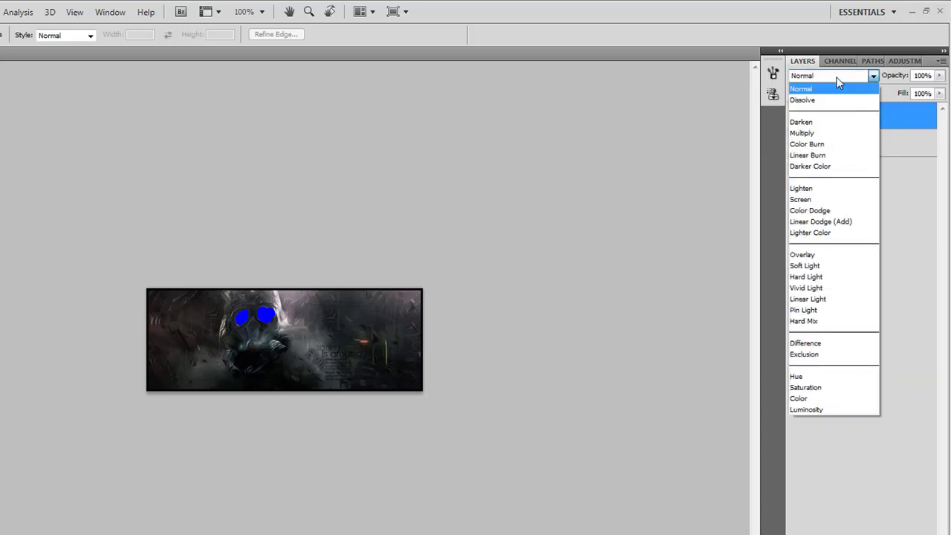
left_click(816, 266)
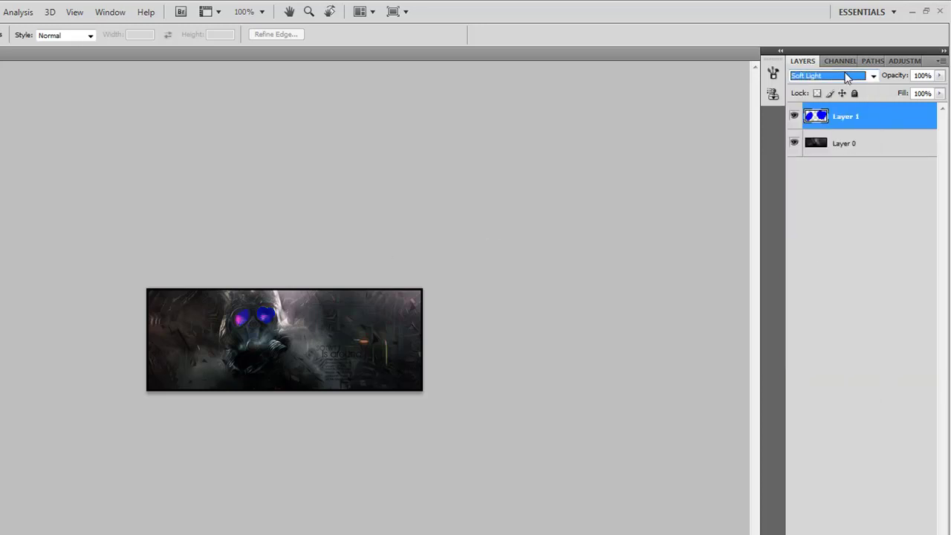
left_click(847, 78)
left_click(823, 252)
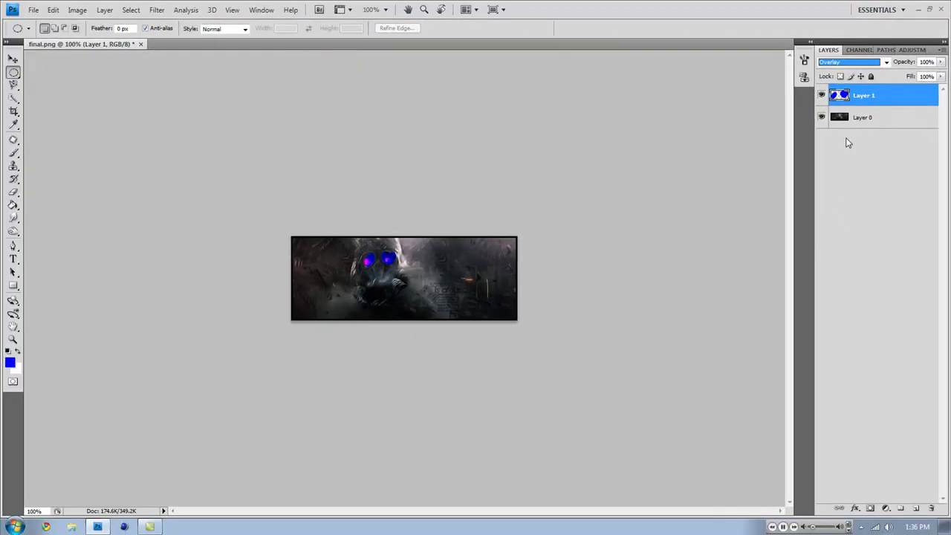
left_click(855, 63)
left_click(853, 181)
left_click(855, 62)
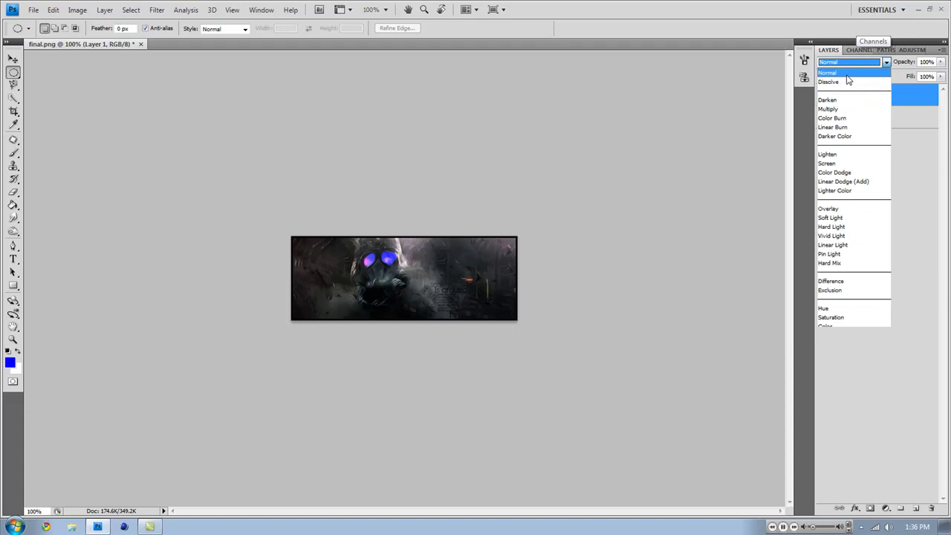
left_click(847, 71)
left_click(841, 63)
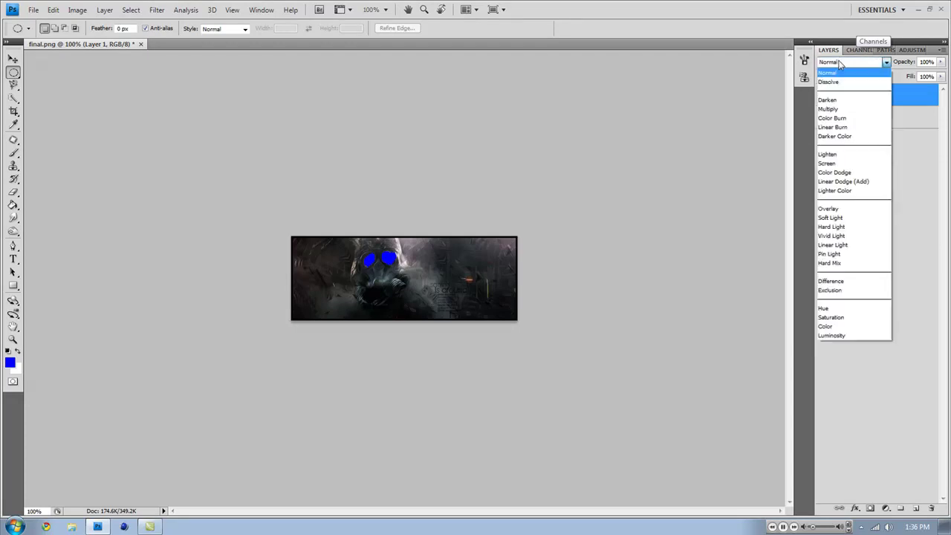
left_click(840, 66)
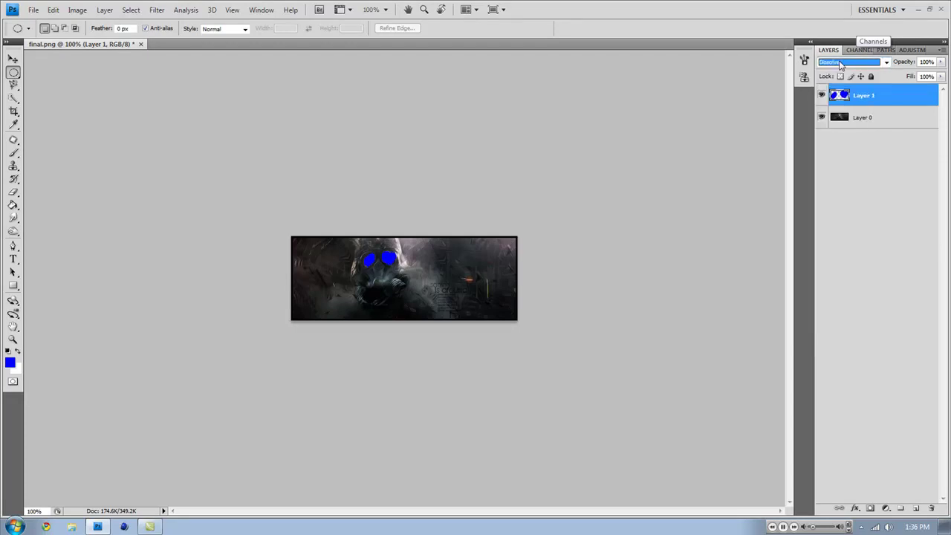
Step: Delete the blue-lenses Layer 1
scroll(840, 65, "down", 2)
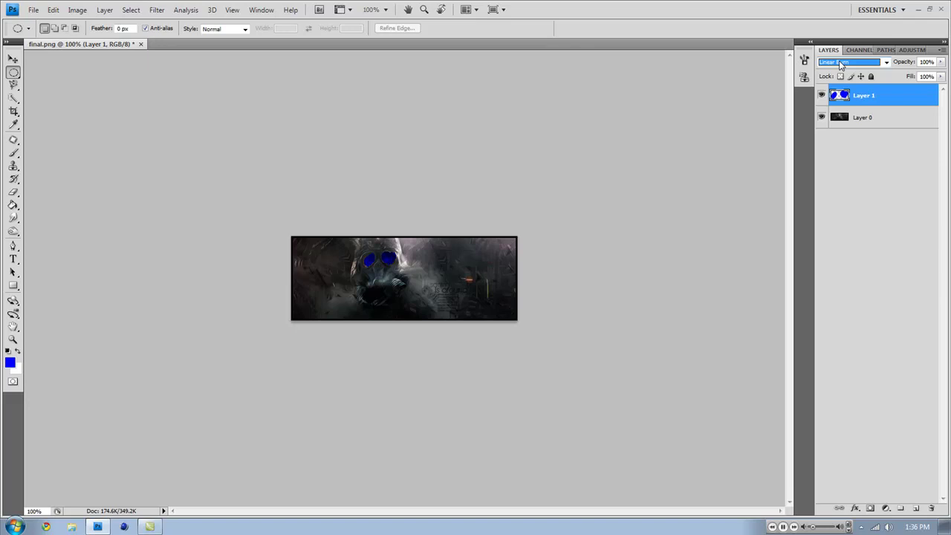
scroll(841, 65, "down", 3)
right_click(851, 99)
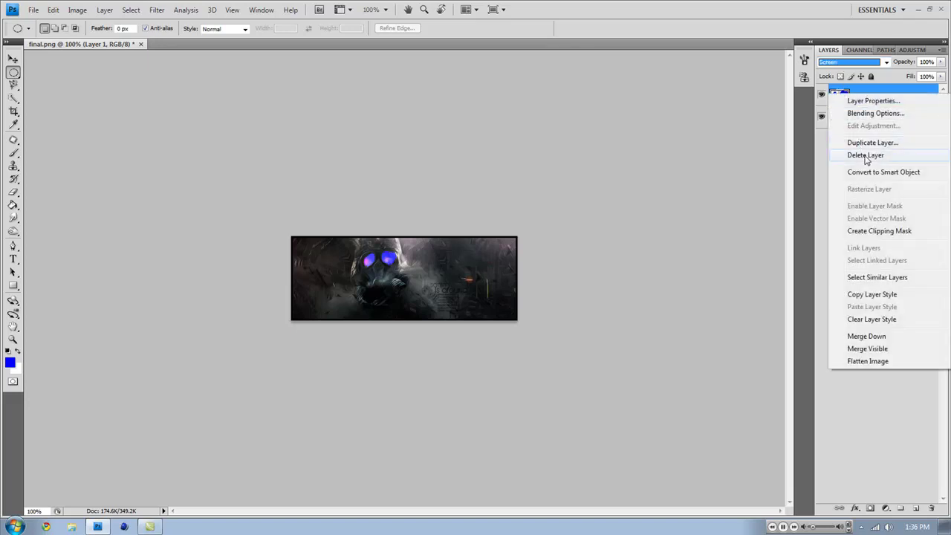
left_click(868, 157)
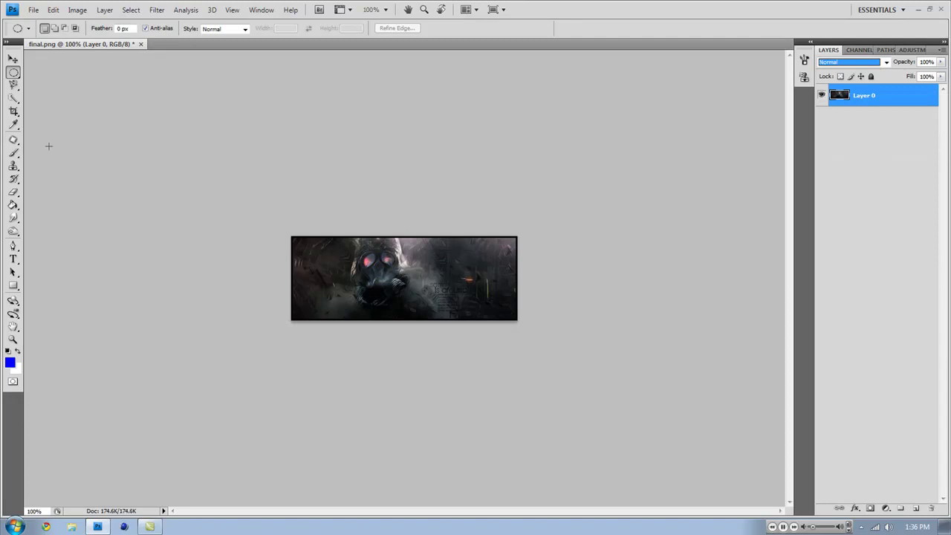
Step: Make a Magic Wand selection on the banner, then deselect it
left_click(14, 98)
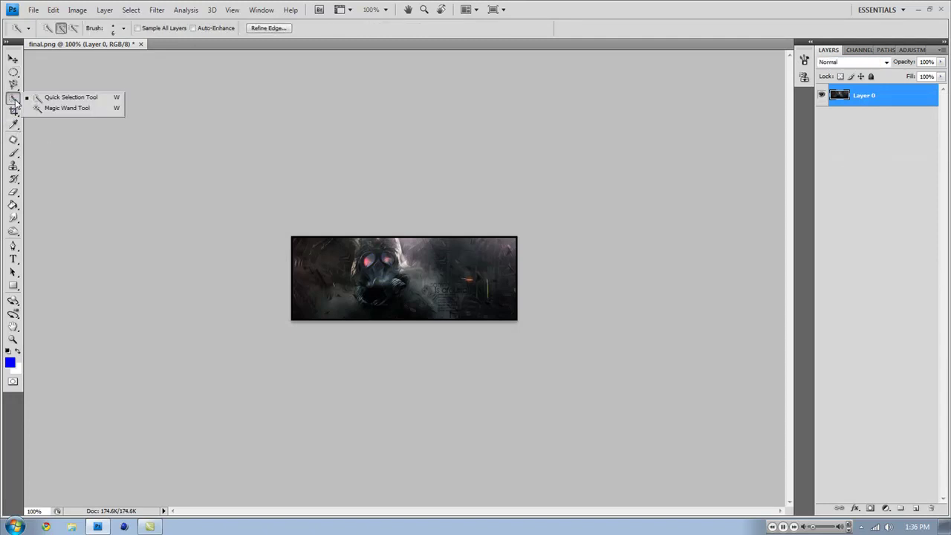
left_click(49, 109)
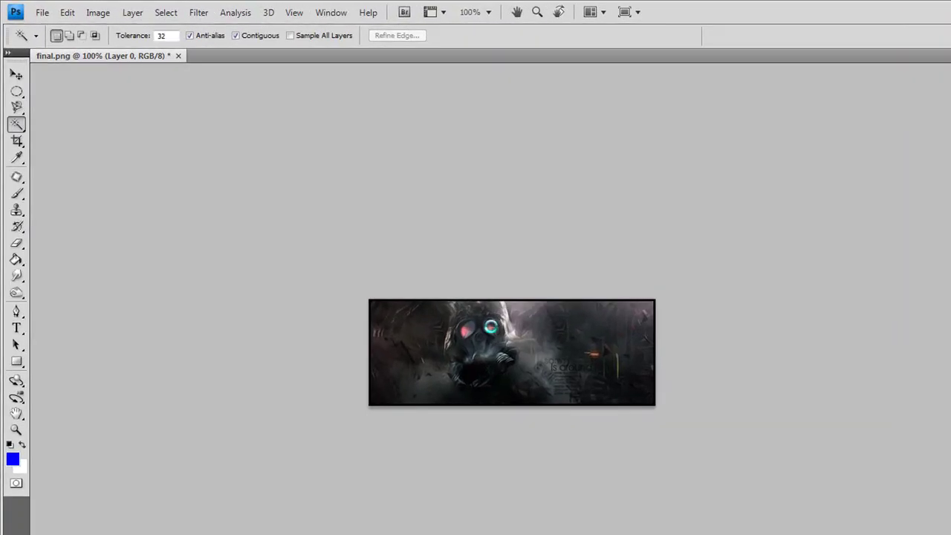
left_click(301, 328)
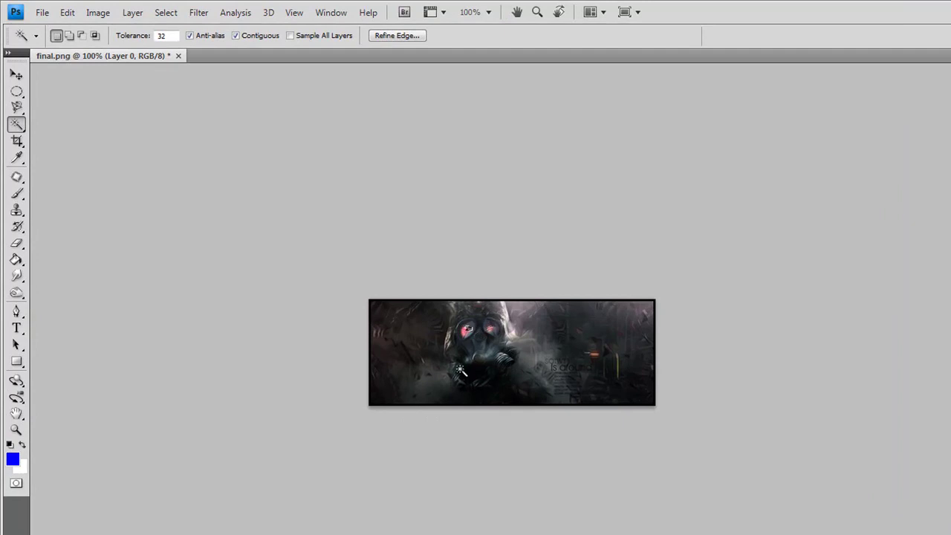
left_click(17, 141)
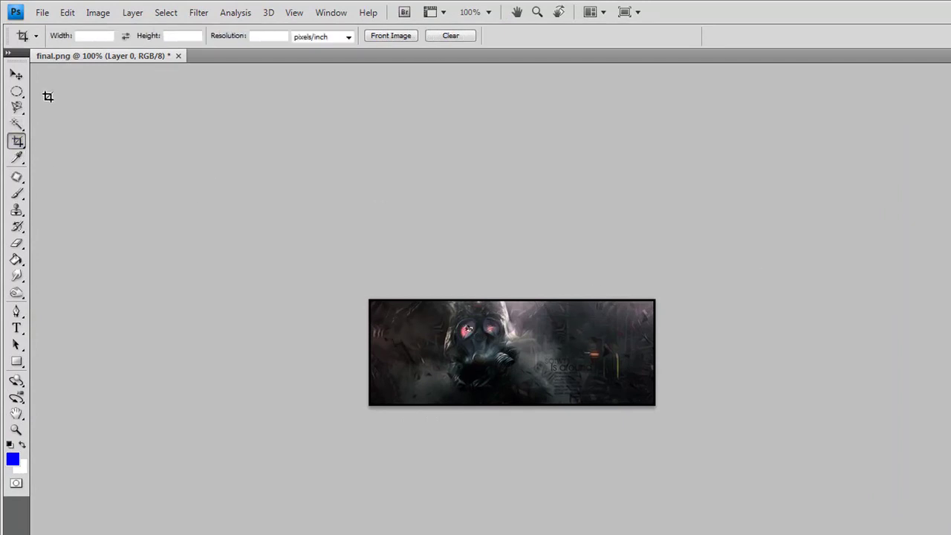
left_click(17, 91)
right_click(535, 357)
left_click(566, 369)
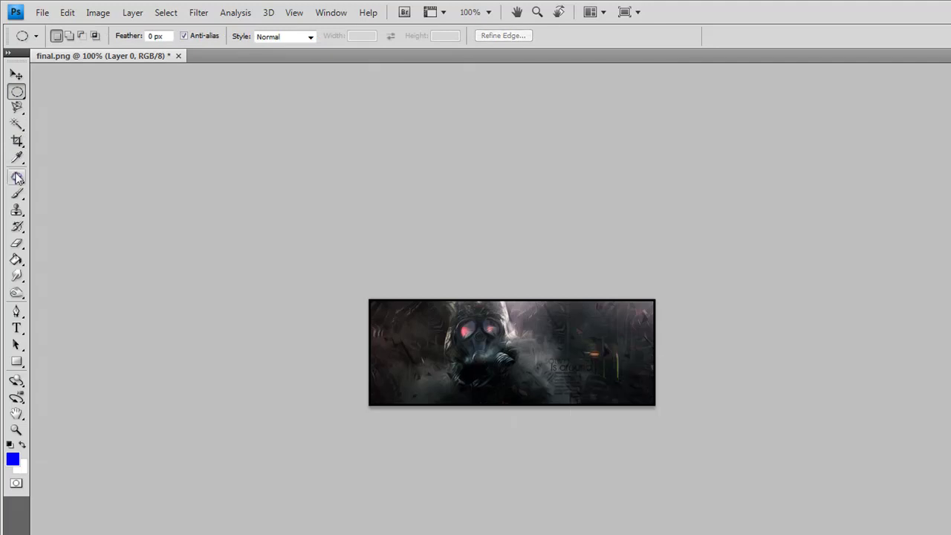
Step: Crop the banner to the gas-mask figure, then undo the crop with Ctrl+Z
left_click(17, 140)
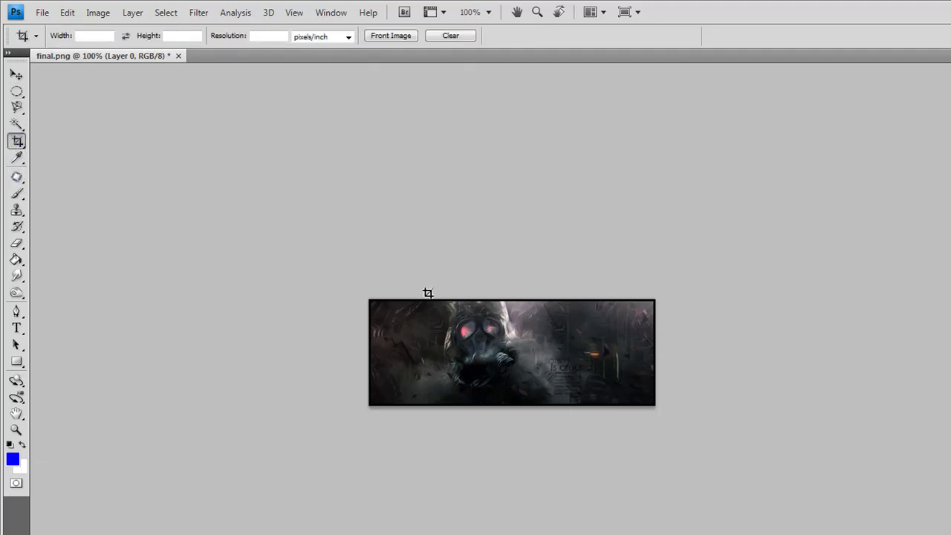
left_click_drag(433, 300, 534, 386)
left_click(686, 42)
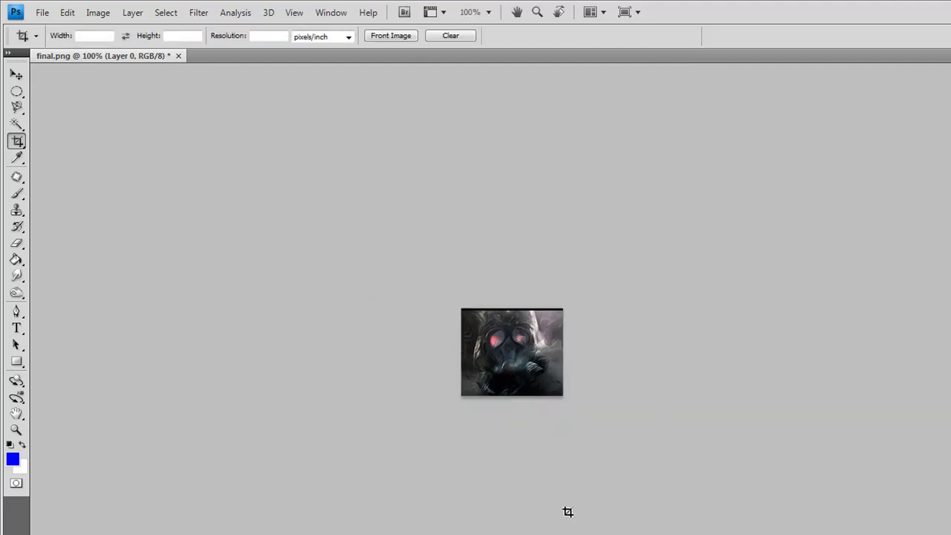
key("ctrl+z")
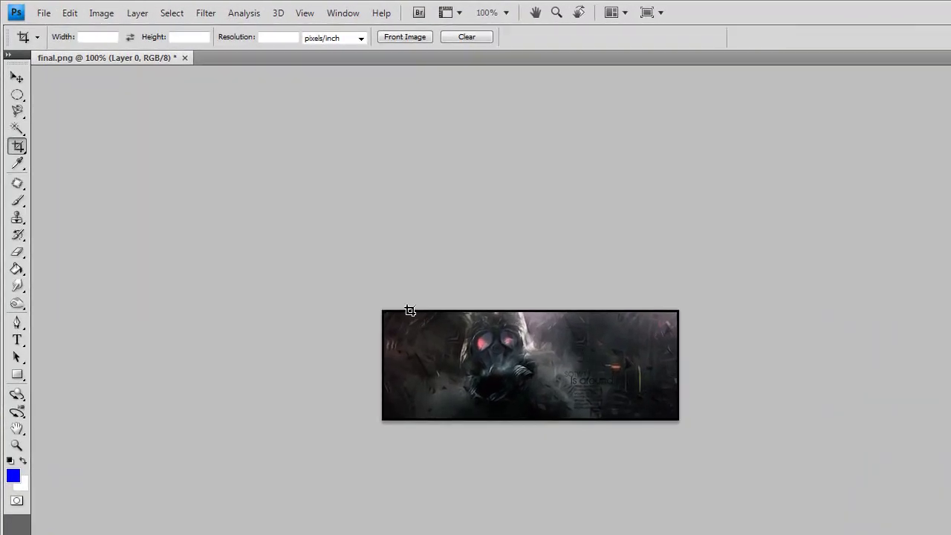
Step: Sample a pale pinkish grey from the banner as foreground, test a brush stroke, then undo it
left_click(18, 164)
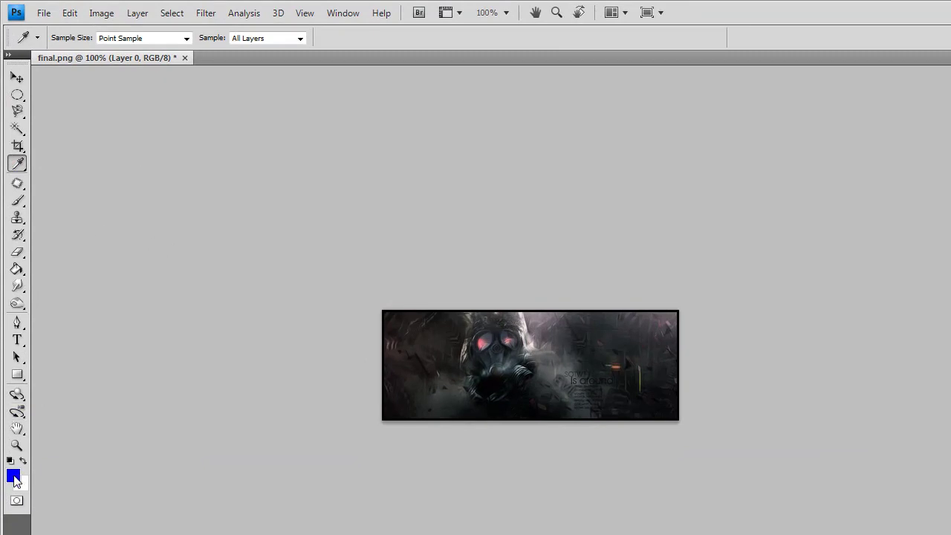
left_click(538, 338)
left_click(19, 202)
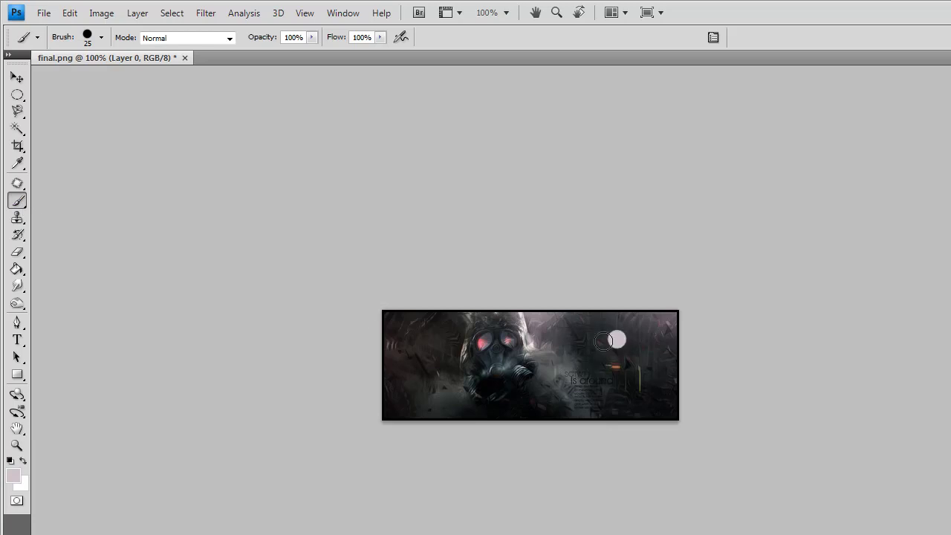
mouse_move(617, 338)
left_mouse_down()
mouse_move(549, 347)
mouse_move(560, 378)
mouse_move(533, 368)
mouse_move(534, 341)
left_mouse_up()
left_click(17, 95)
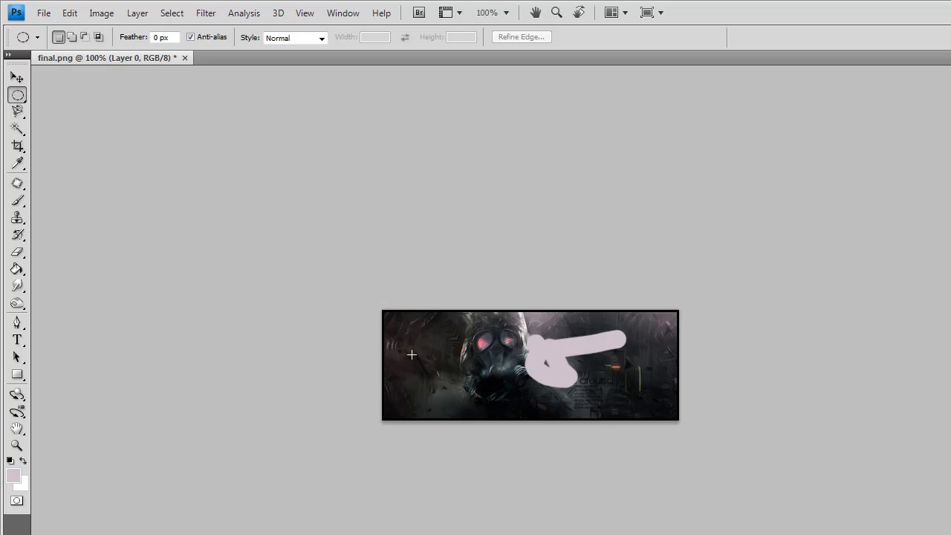
left_click(18, 201)
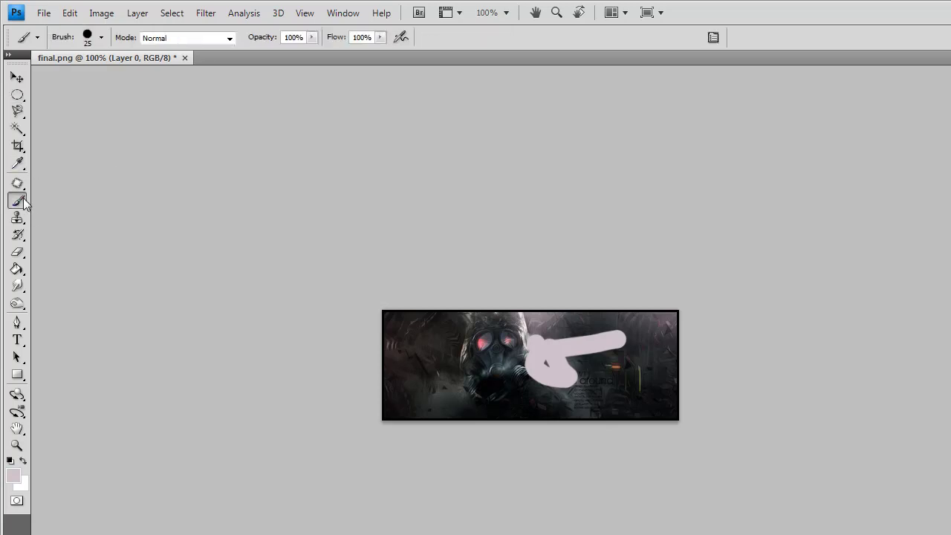
key("ctrl+alt+z")
key("ctrl+alt+z")
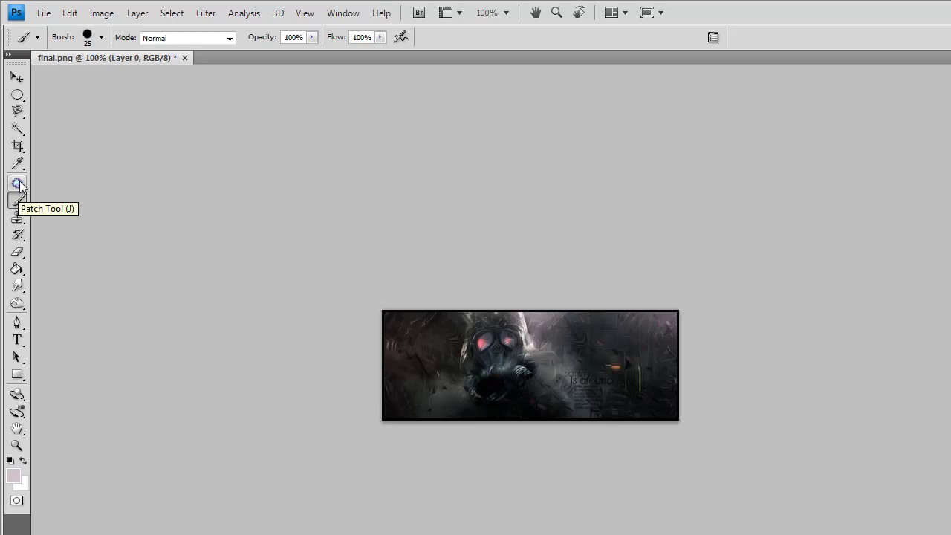
Step: Use the Patch Tool to cover lettering right of the gas mask with clean background, then deselect
left_click(19, 184)
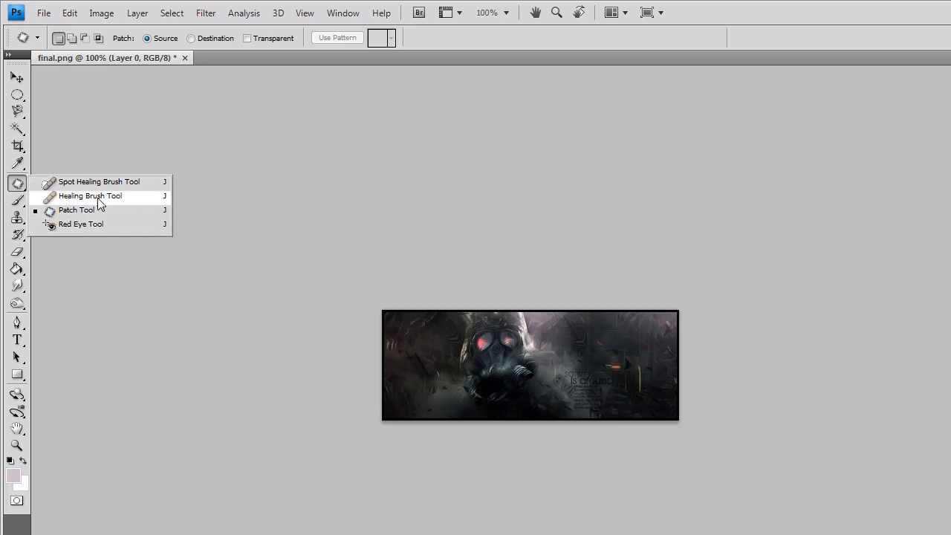
left_click(88, 216)
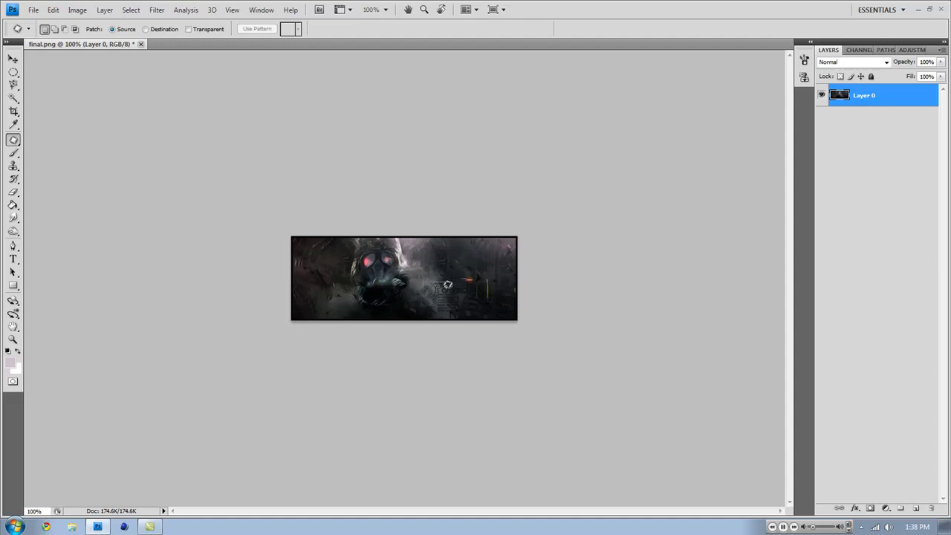
left_click_drag(431, 283, 445, 285)
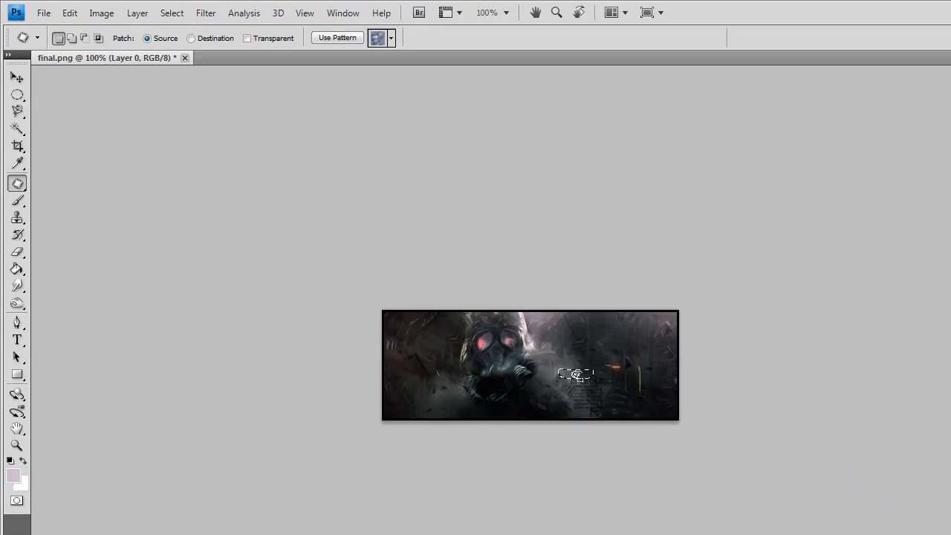
left_click_drag(581, 380, 559, 366)
right_click(571, 363)
left_click(585, 373)
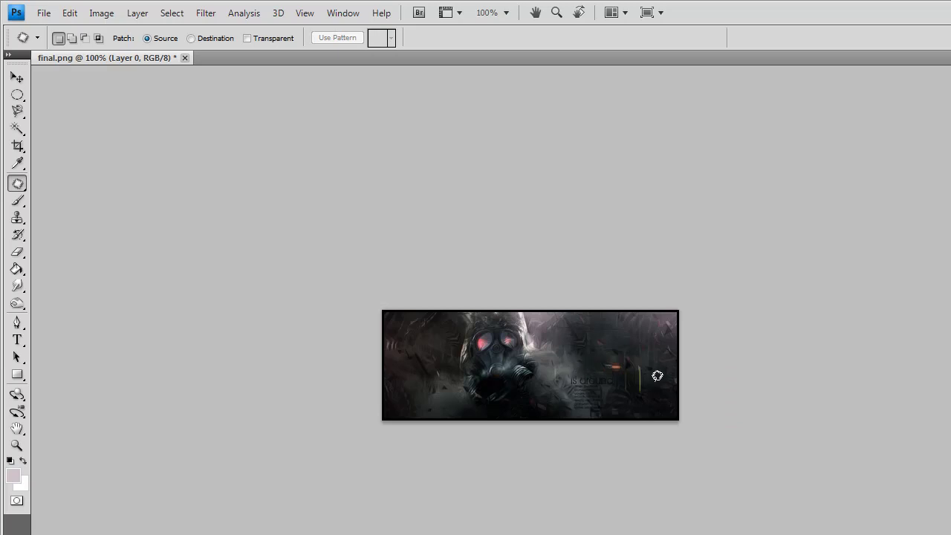
Step: Patch another small lettering area and clear the patch selection
left_click_drag(593, 369, 559, 378)
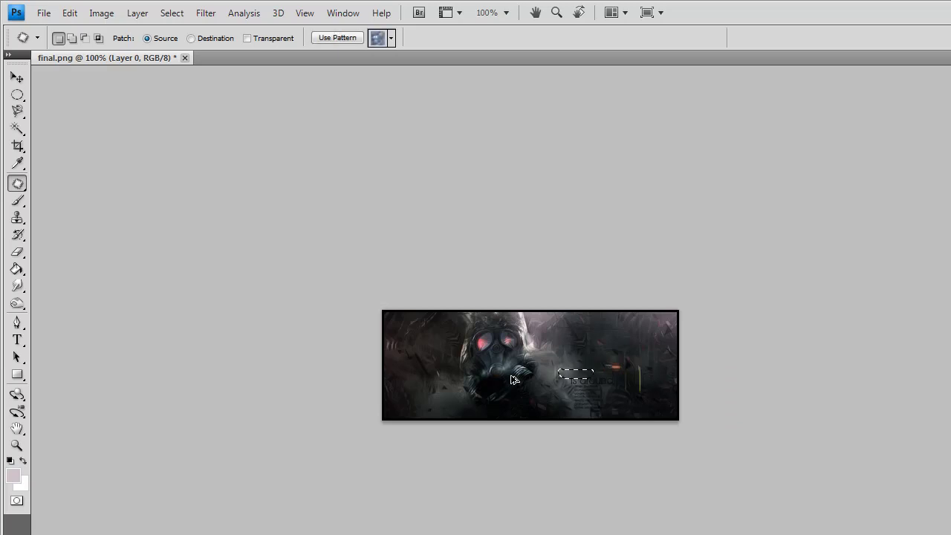
right_click(414, 323)
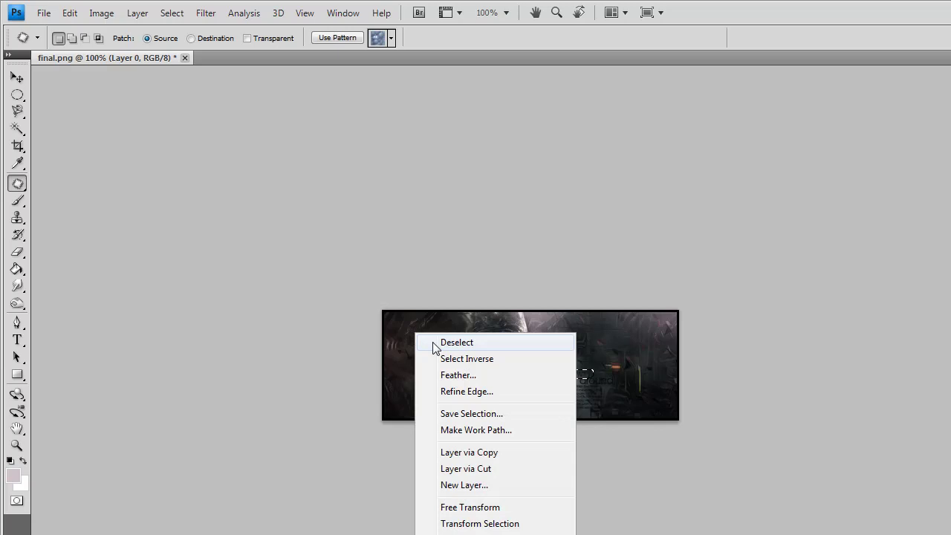
left_click(435, 336)
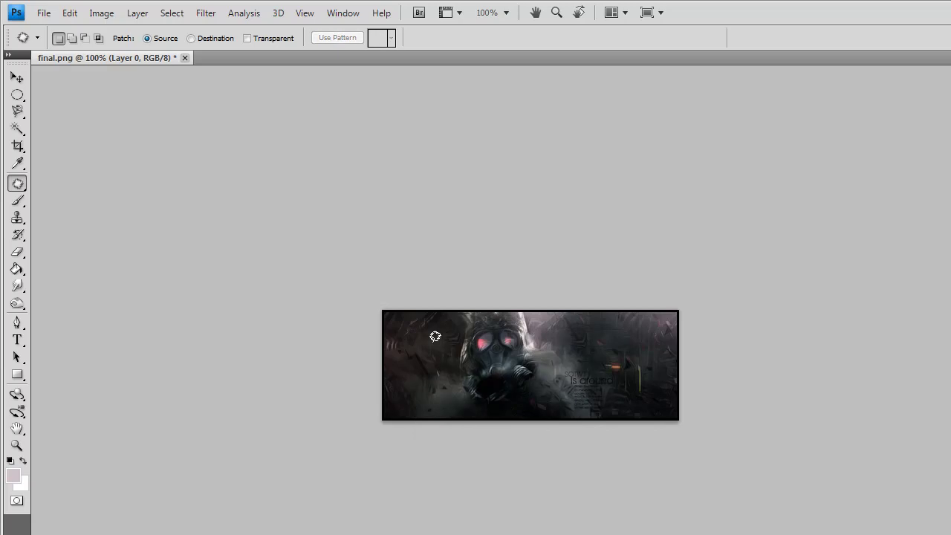
Step: Switch to the Pencil Tool and draw a thin 1-pixel pale loop right of the gas mask
left_click(19, 202)
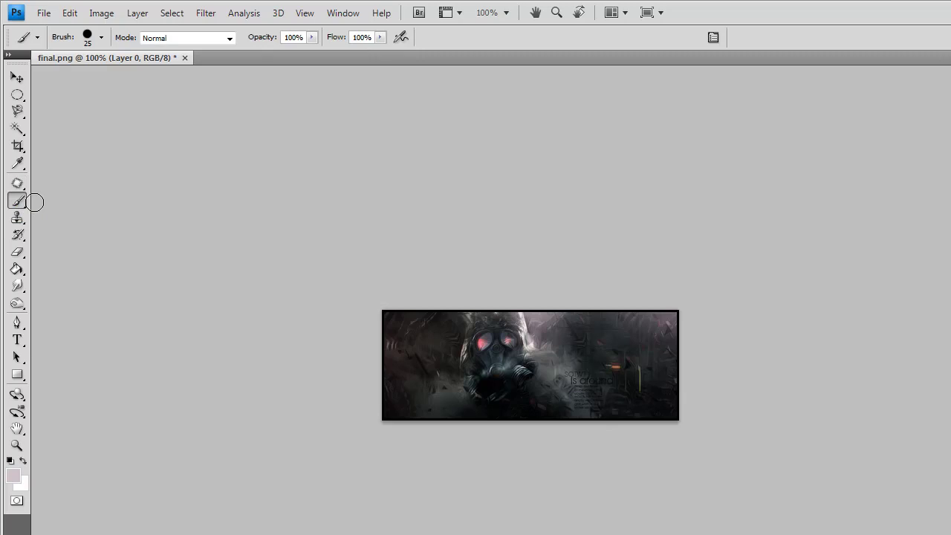
right_click(18, 201)
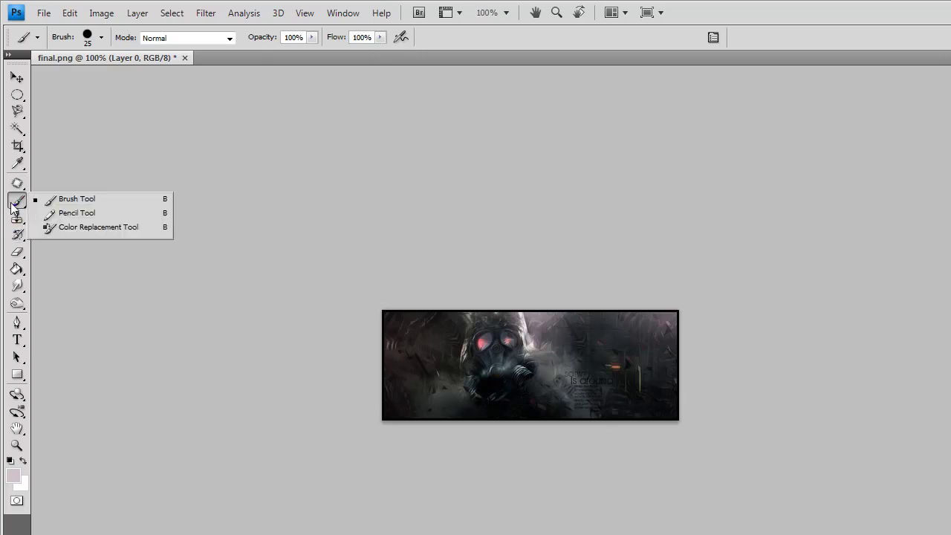
left_click(44, 205)
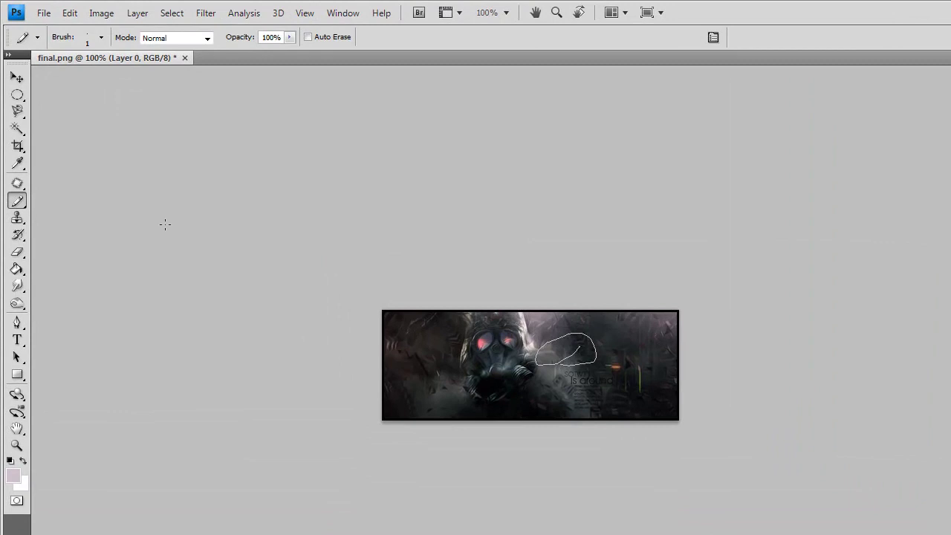
right_click(17, 201)
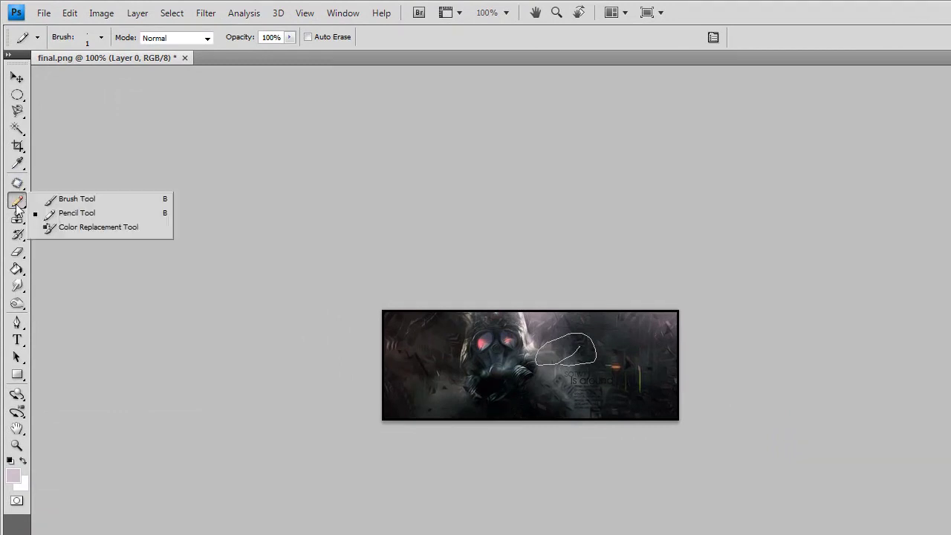
left_click(99, 199)
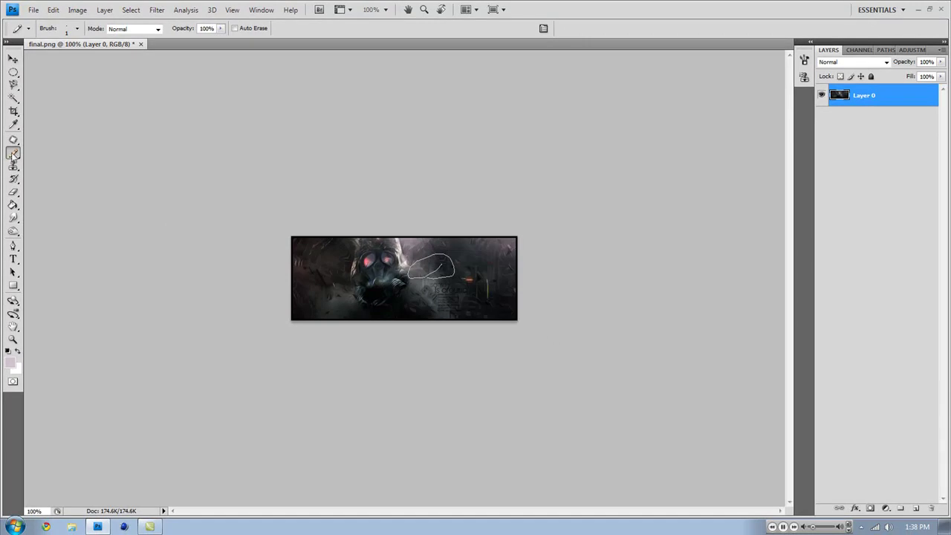
Step: Return to the Brush Tool and append the Assorted Brushes set to the brush presets
right_click(13, 155)
left_click(42, 153)
left_click(78, 28)
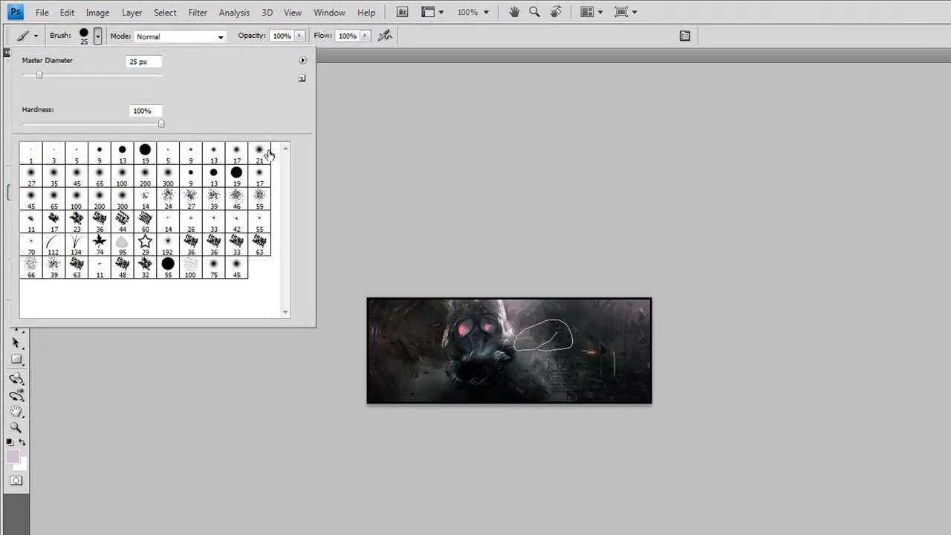
left_click(302, 60)
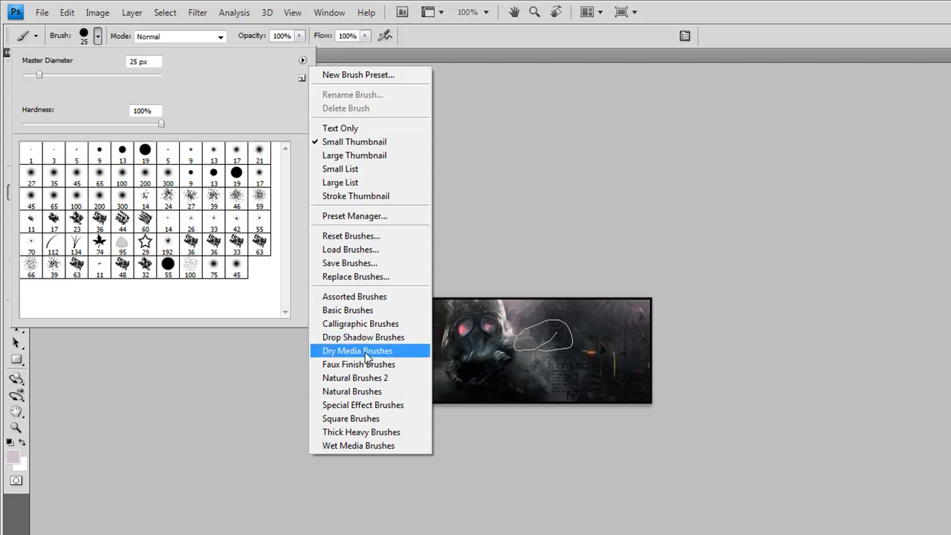
left_click(365, 299)
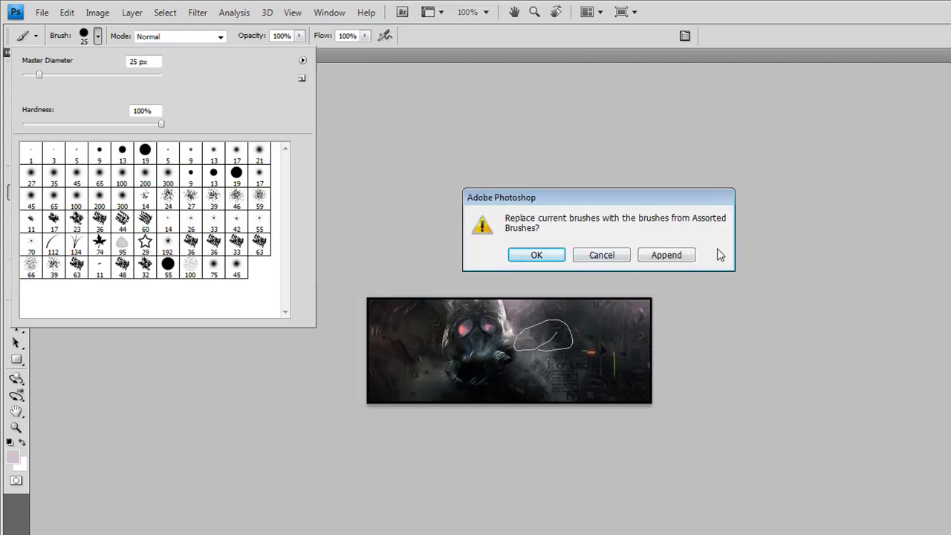
left_click(668, 255)
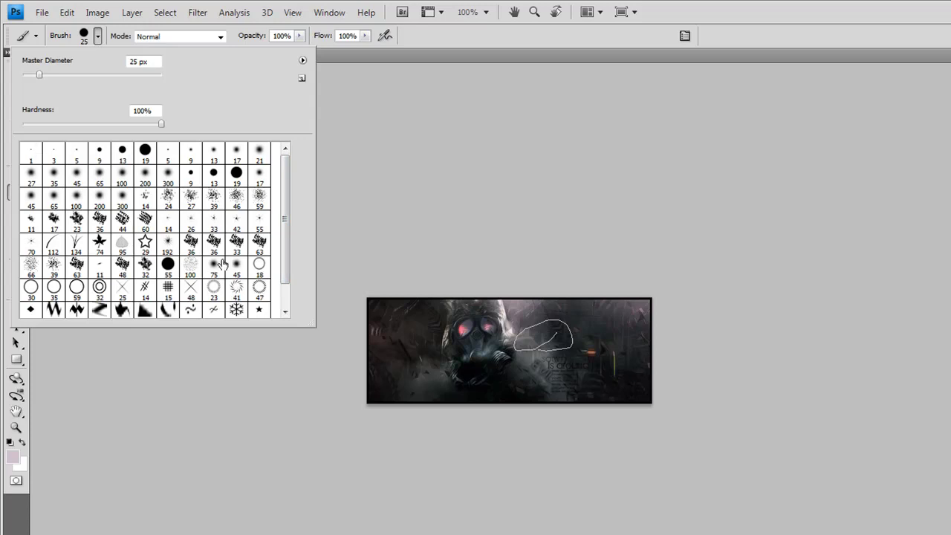
left_click_drag(289, 208, 289, 264)
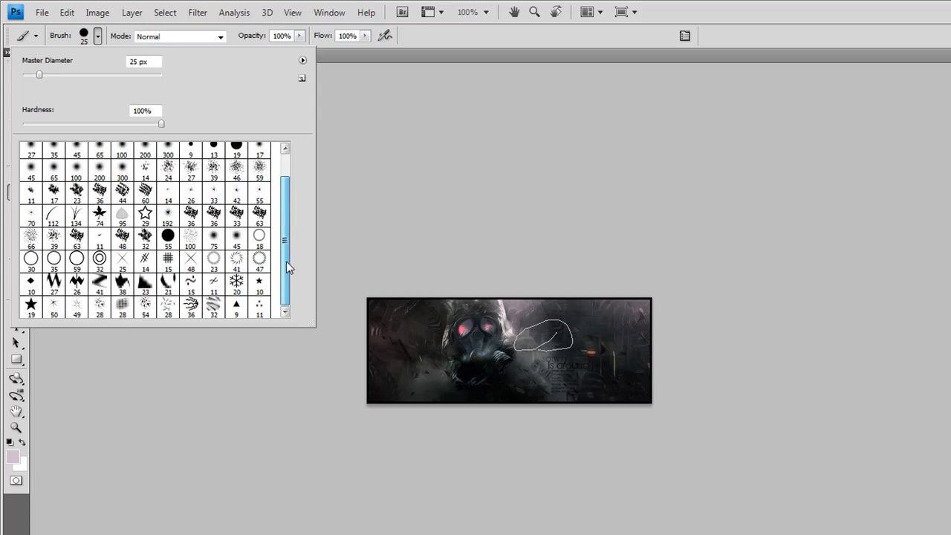
Step: Replace the brush presets with the Basic Brushes set
left_click(302, 61)
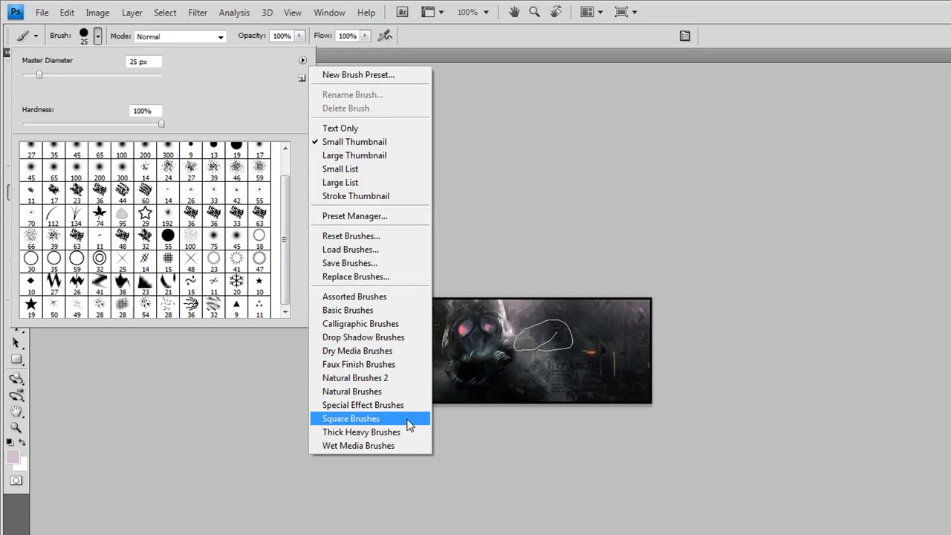
left_click(372, 309)
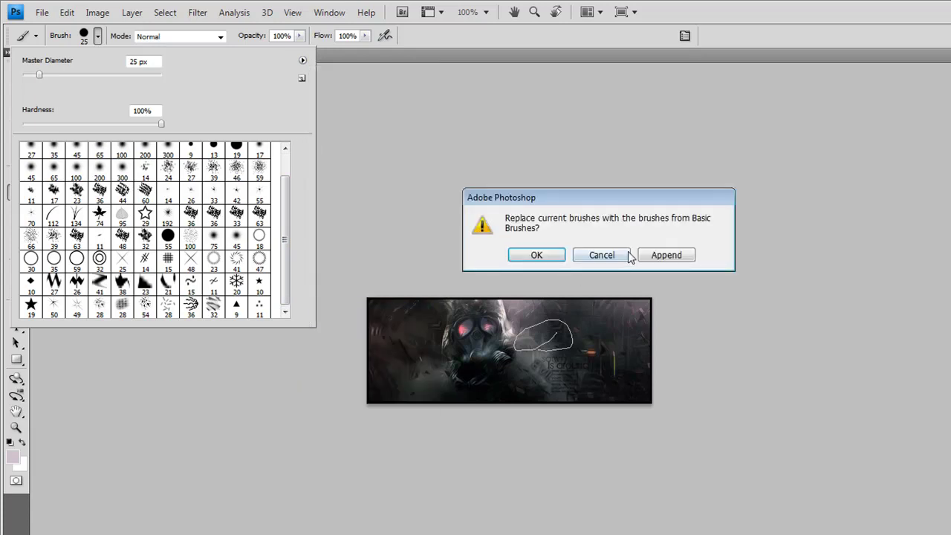
left_click(535, 254)
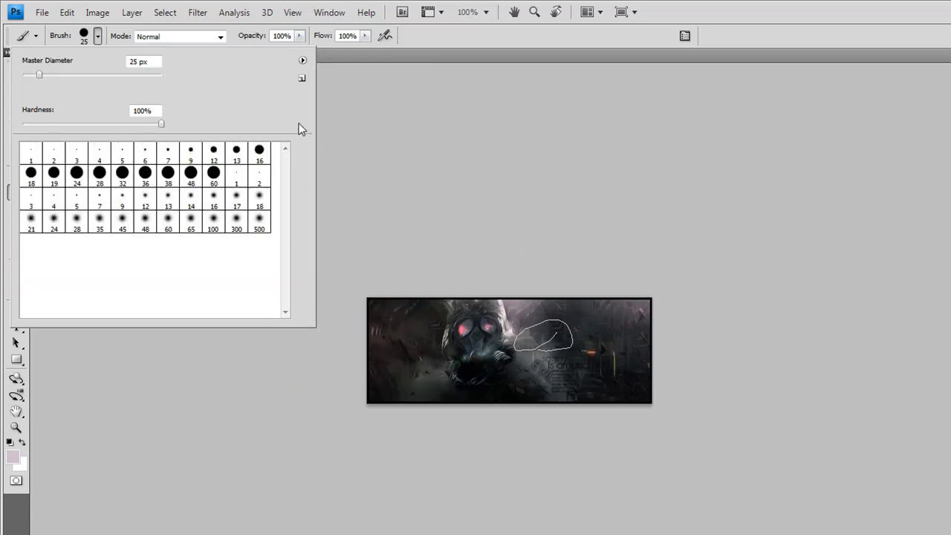
Step: Choose the Clone Stamp Tool and clear the existing elliptical selection
left_click(58, 33)
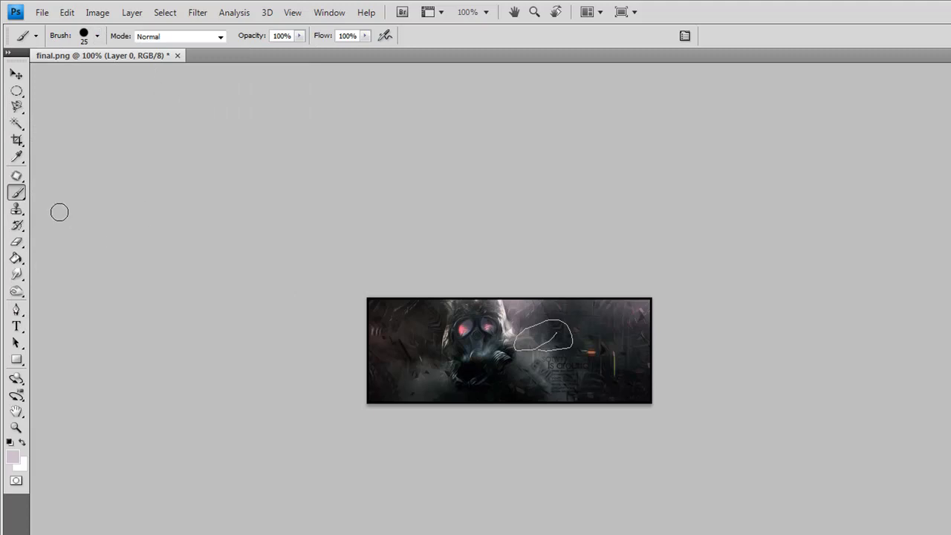
left_click(17, 209)
left_click(84, 211)
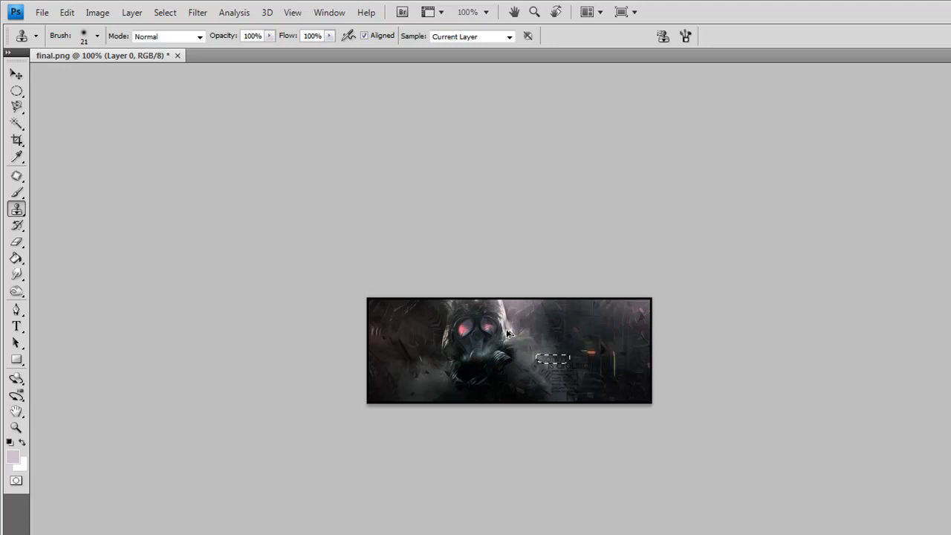
left_click(17, 91)
right_click(490, 335)
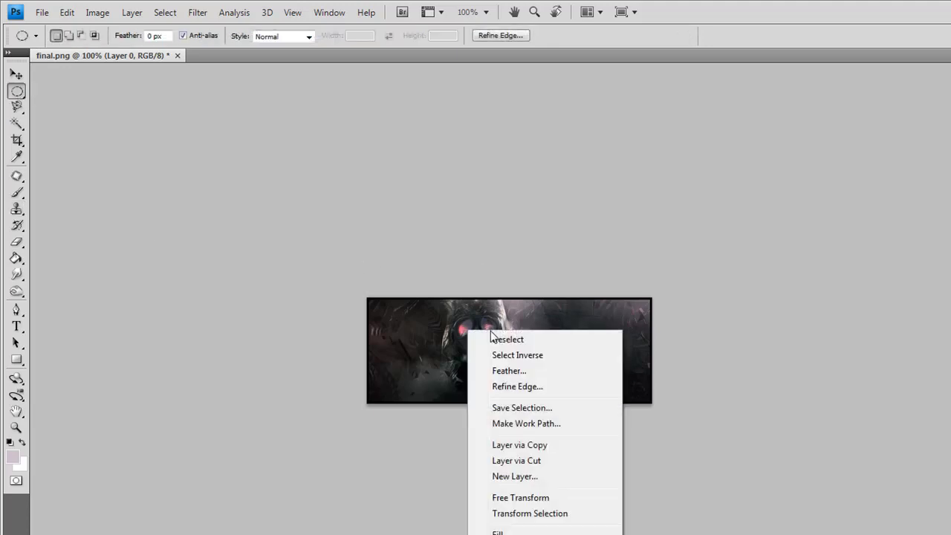
left_click(492, 339)
Step: Sample banner texture and clone it right of the gas mask, then undo the last stroke
left_click(17, 209)
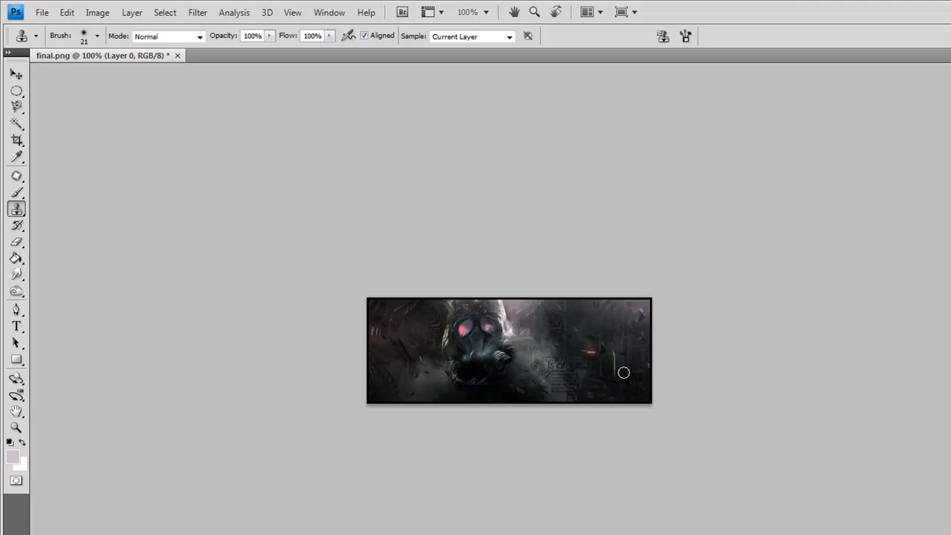
left_click(599, 366, "alt")
left_click_drag(557, 366, 556, 366)
mouse_move(562, 367)
left_mouse_down()
mouse_move(586, 365)
mouse_move(549, 360)
mouse_move(559, 367)
mouse_move(543, 351)
mouse_move(557, 345)
mouse_move(577, 374)
mouse_move(576, 365)
mouse_move(597, 376)
mouse_move(587, 378)
left_mouse_up()
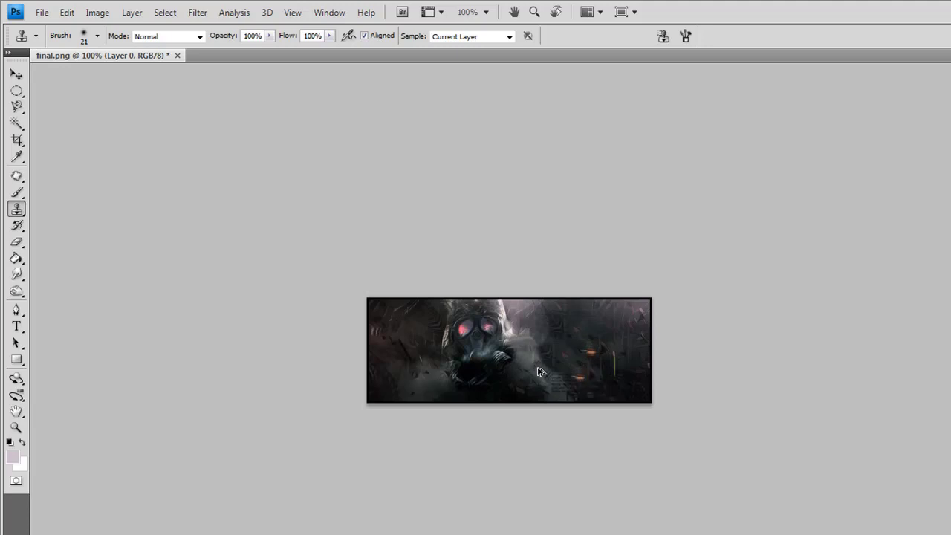
key("ctrl+z")
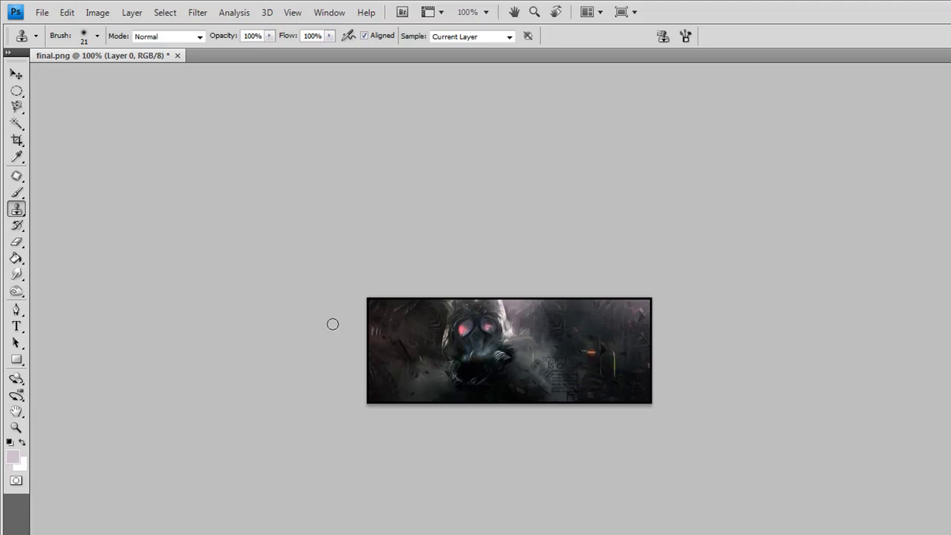
Step: Switch to the Pattern Stamp Tool and choose a bluish pattern from the pattern picker
left_click(16, 209)
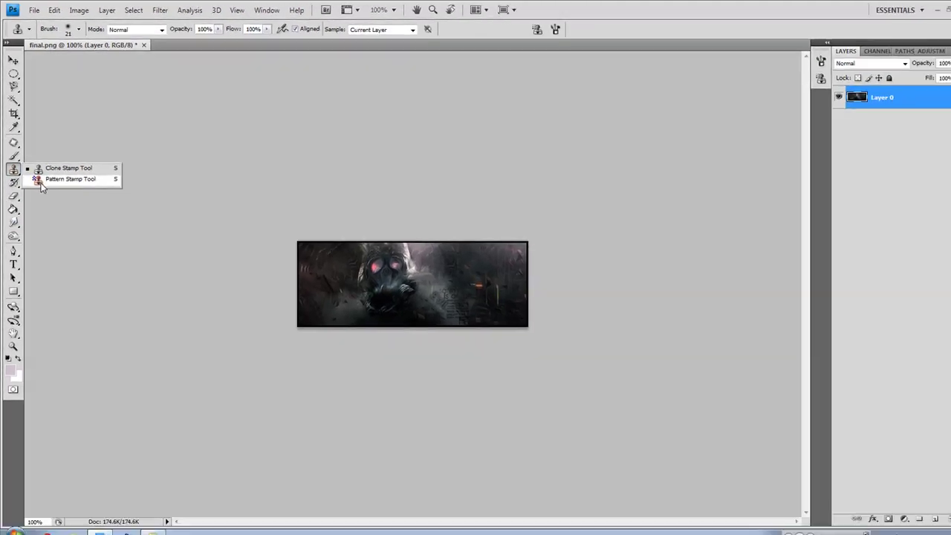
left_click(41, 180)
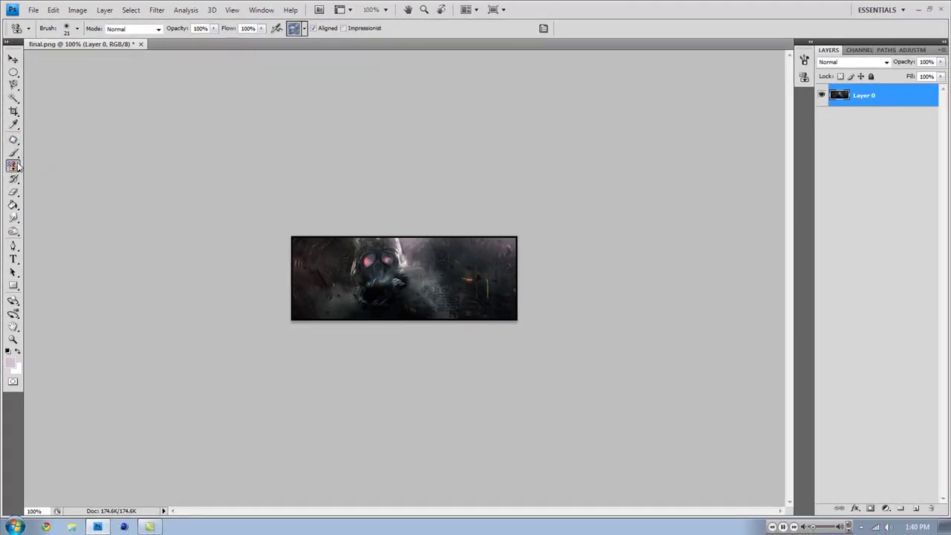
left_click(304, 29)
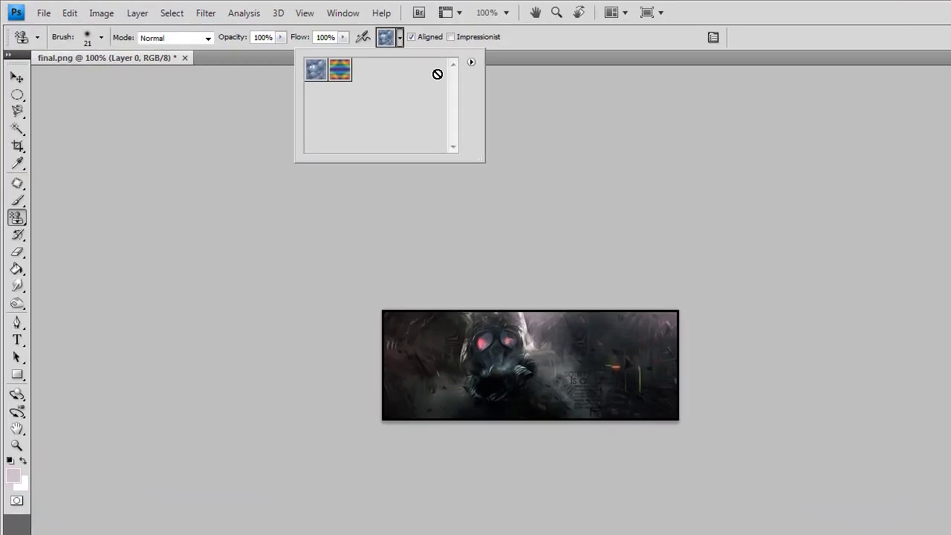
left_click(476, 64)
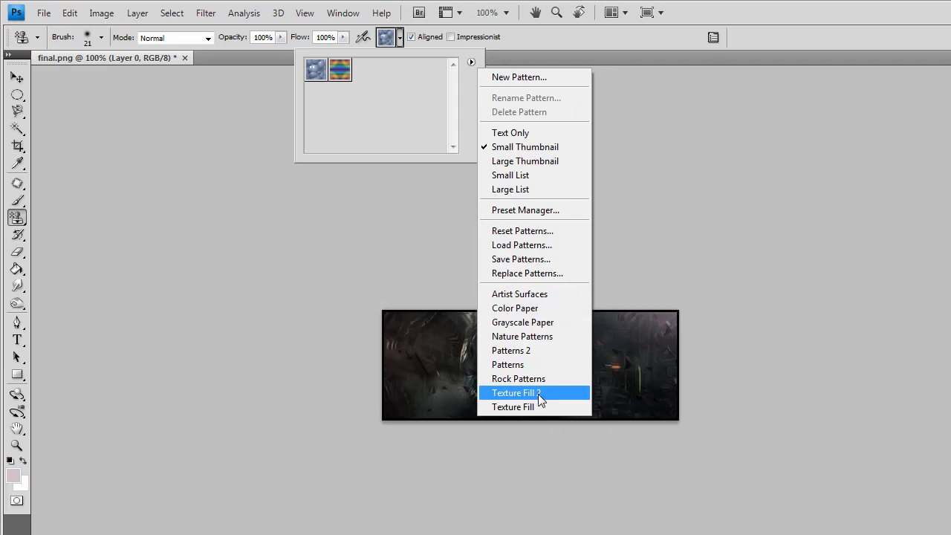
left_click(312, 70)
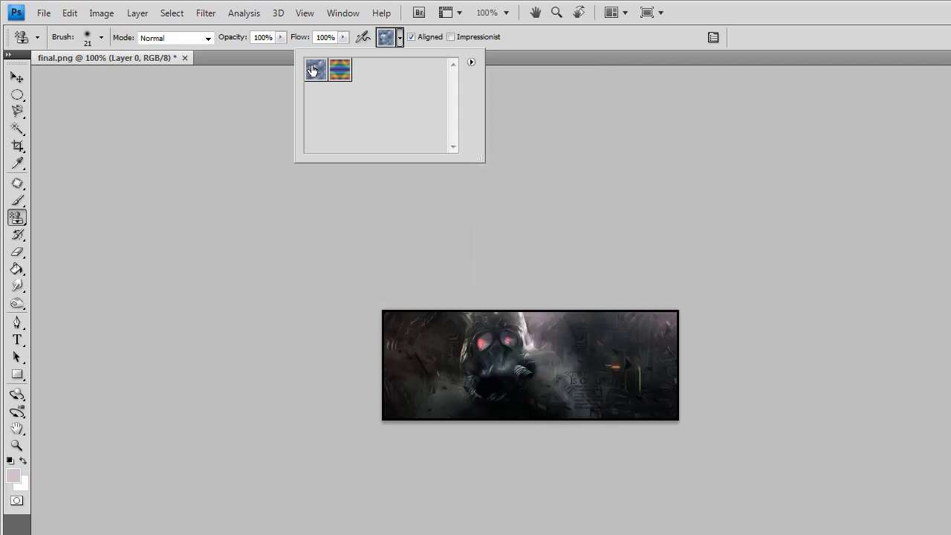
left_click(433, 357)
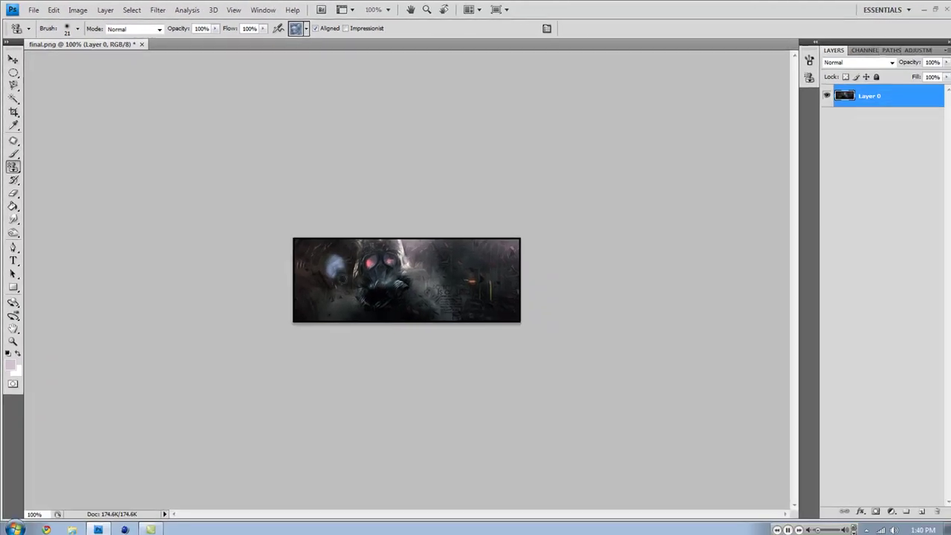
Step: Stamp bluish pattern strokes across the banner, then revert them with F12
left_click_drag(446, 357, 407, 368)
mouse_move(331, 282)
left_mouse_down()
mouse_move(320, 260)
mouse_move(371, 249)
mouse_move(461, 294)
mouse_move(472, 279)
mouse_move(416, 297)
mouse_move(403, 277)
mouse_move(489, 319)
mouse_move(350, 313)
left_mouse_up()
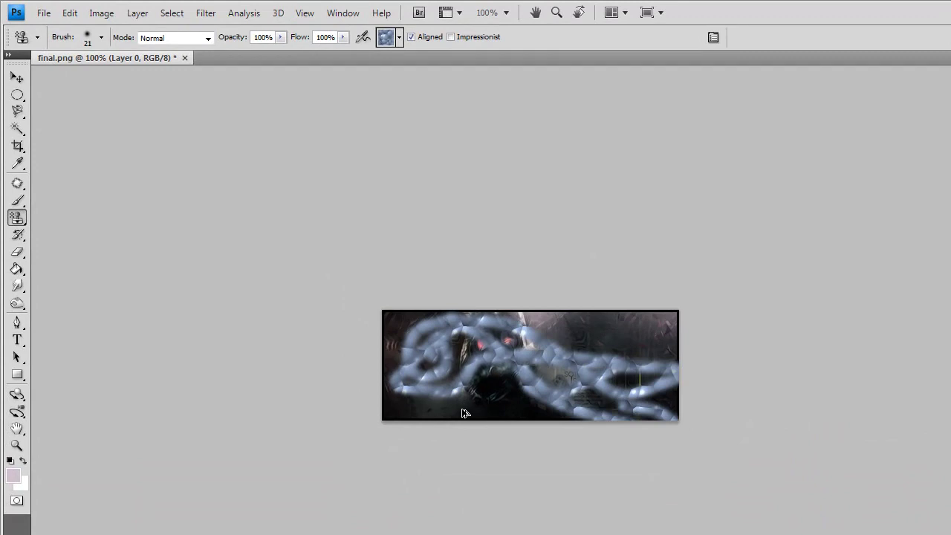
key("F12")
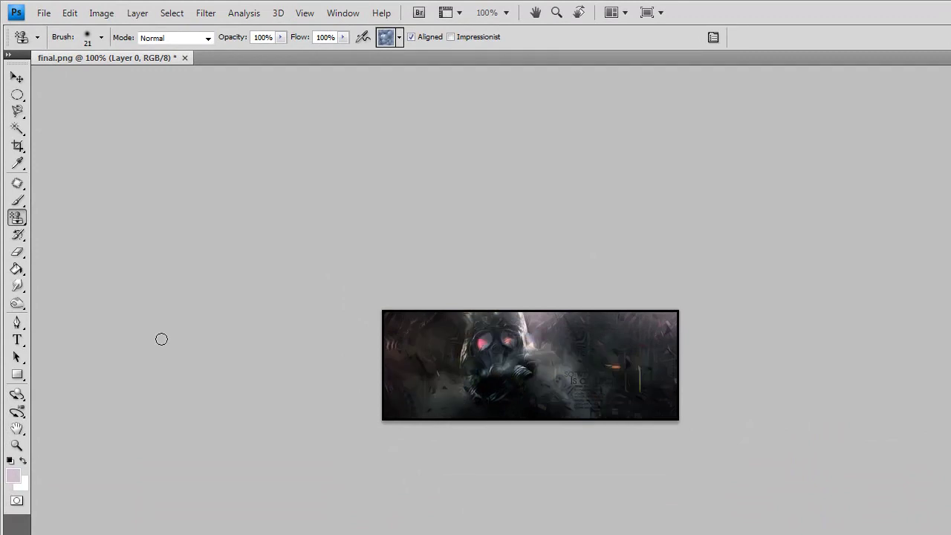
Step: Pick the 125 px Eraser Tool, erase a round patch on the banner's left, then undo it
left_click(18, 234)
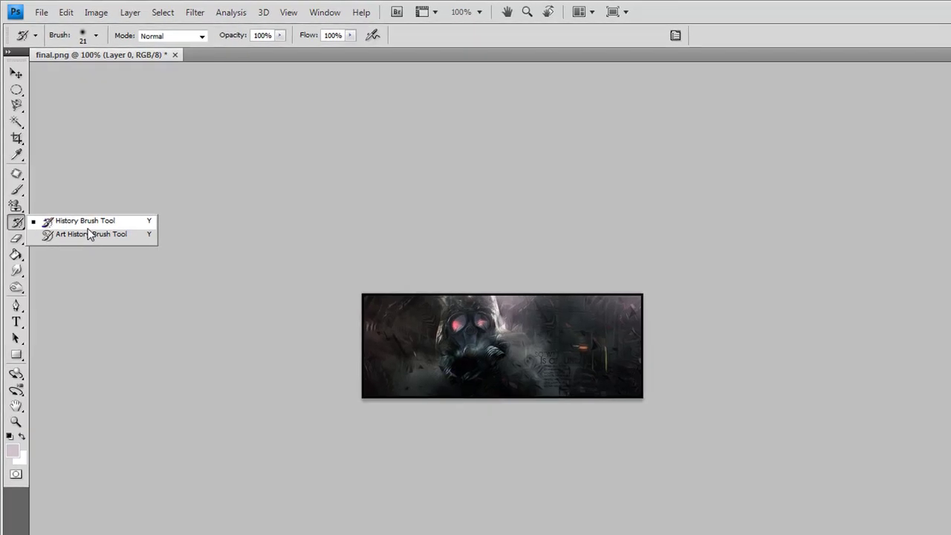
left_click(17, 252)
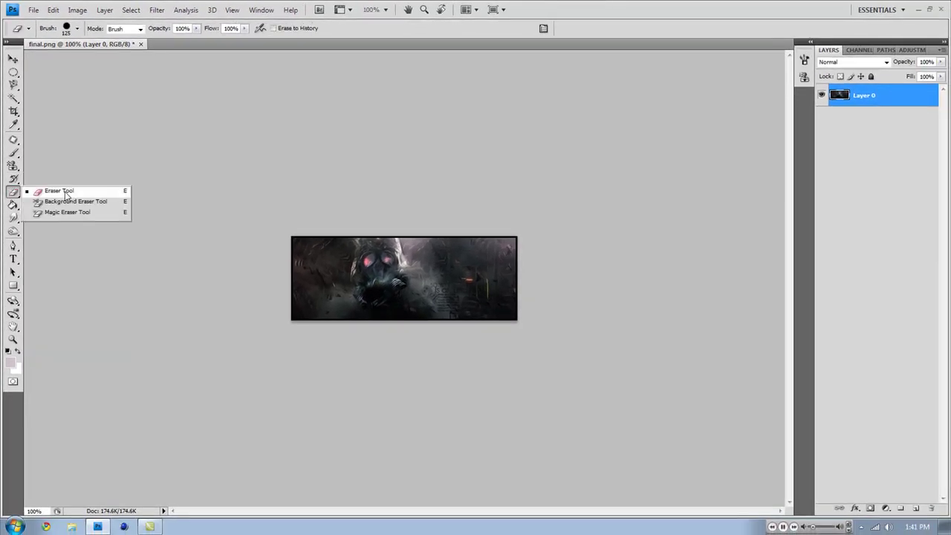
left_click(48, 192)
left_click_drag(322, 277, 361, 276)
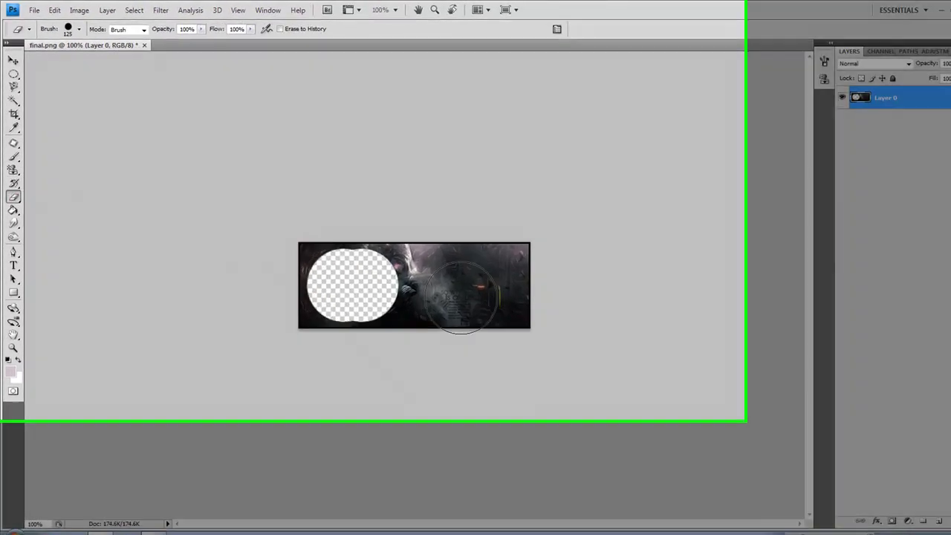
key("ctrl+z")
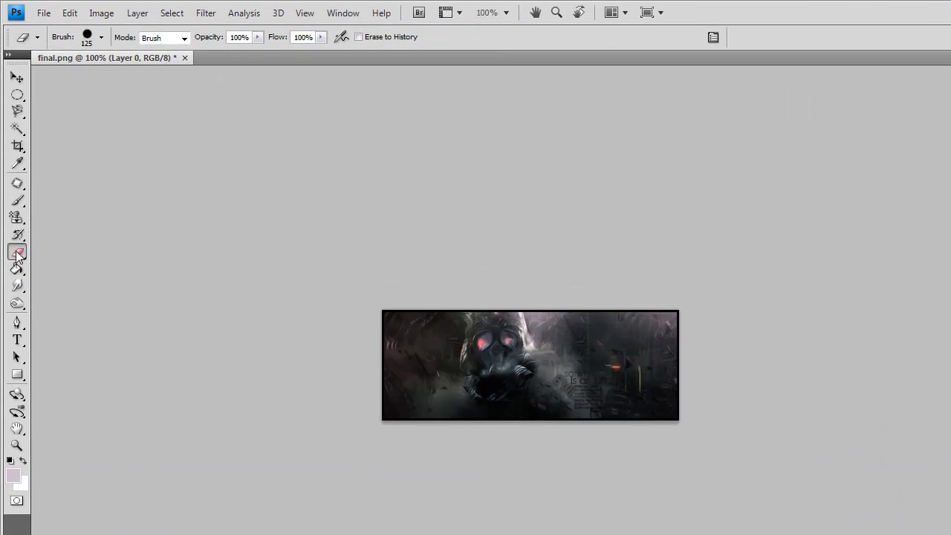
left_click(18, 251)
left_click(111, 250)
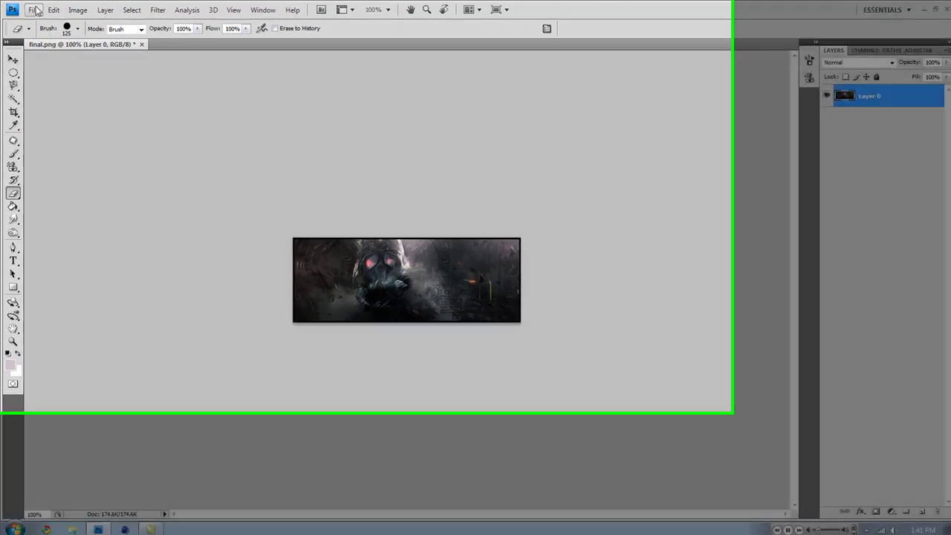
Step: Create a new default document and draw a custom arrow shape on the canvas
left_click(33, 9)
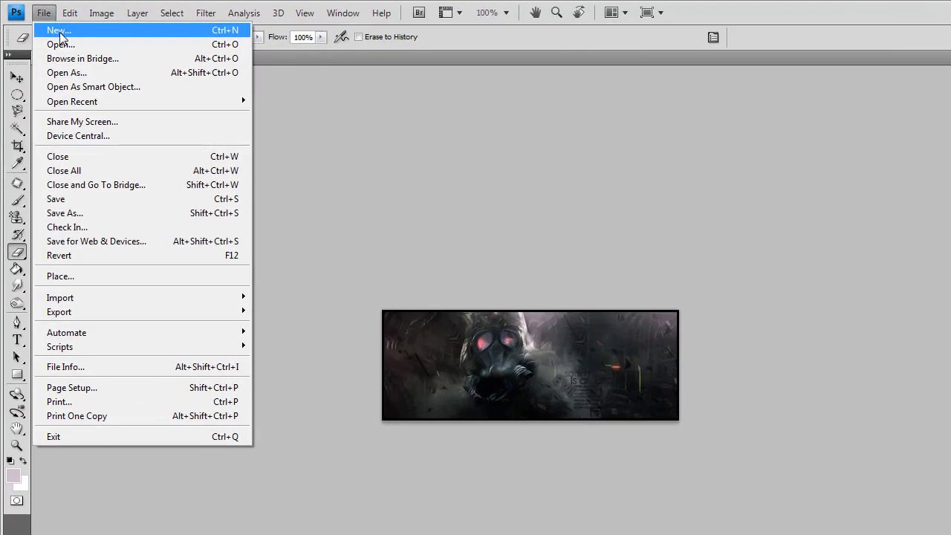
left_click(53, 27)
left_click(774, 175)
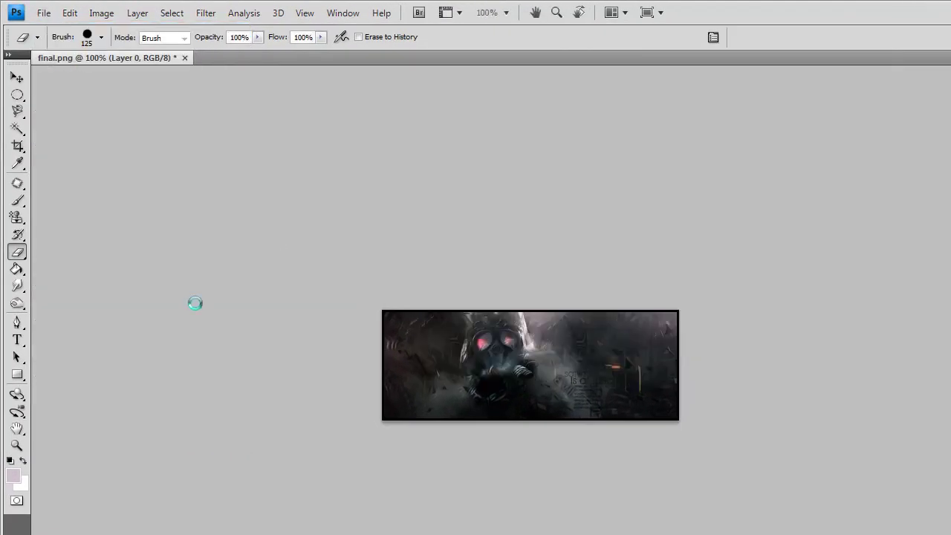
left_click_drag(19, 373, 106, 449)
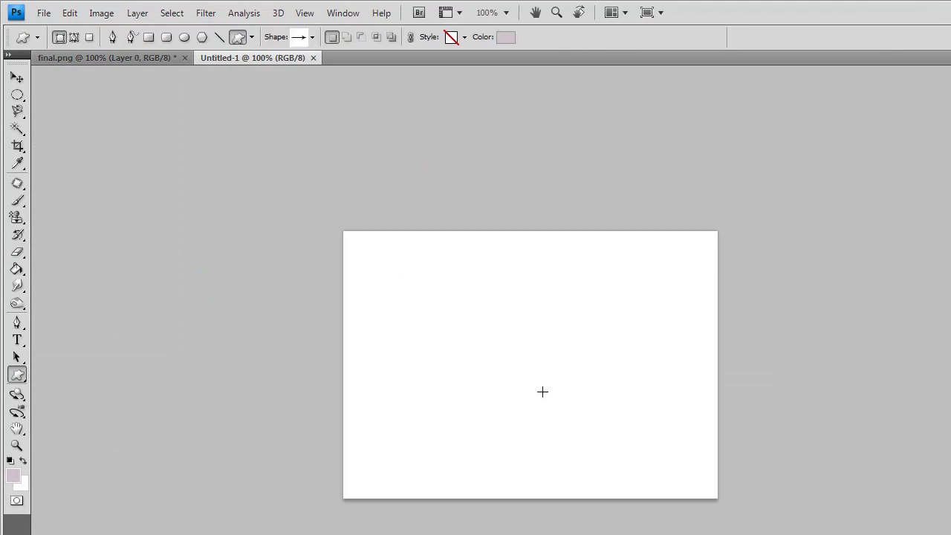
left_click_drag(542, 391, 523, 381)
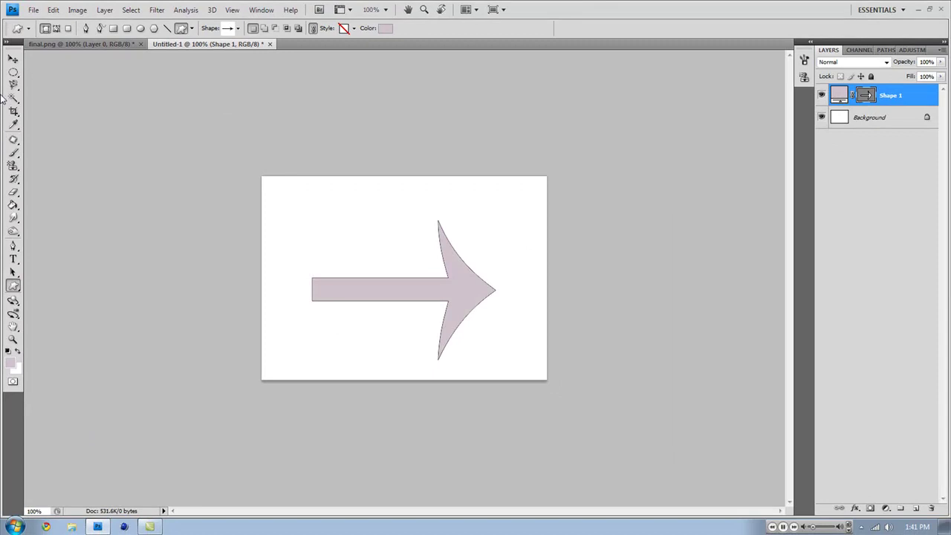
Step: Rasterize the arrow shape and fill the Background layer with solid black
left_click(13, 205)
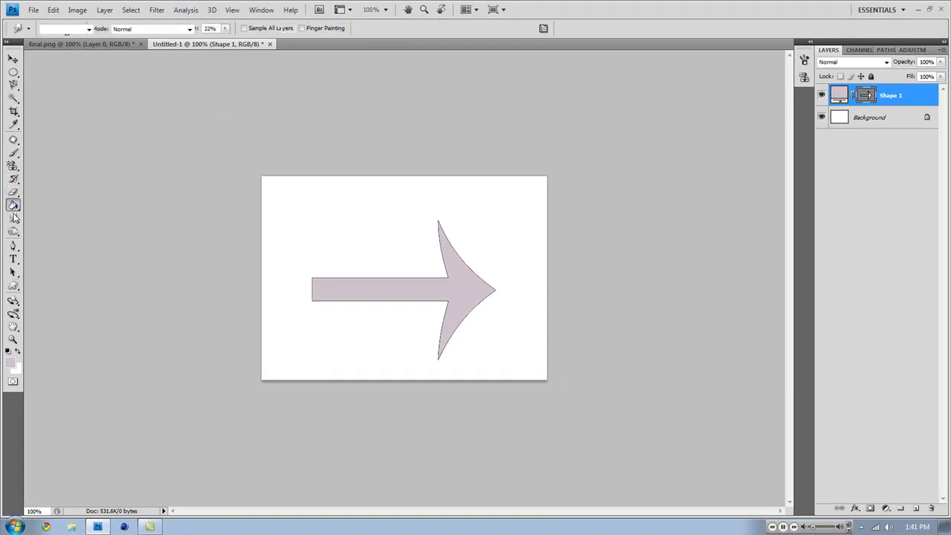
left_click(8, 351)
left_click(325, 233)
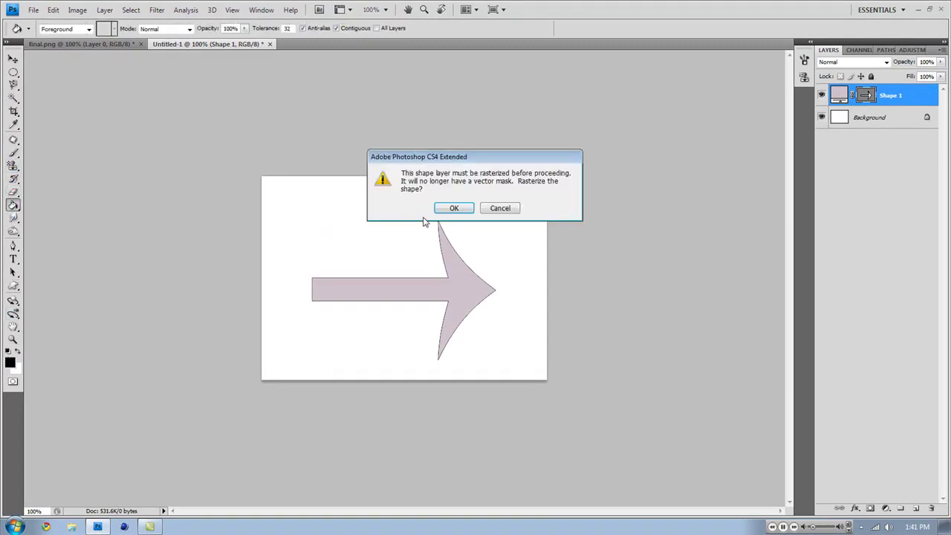
left_click(453, 208)
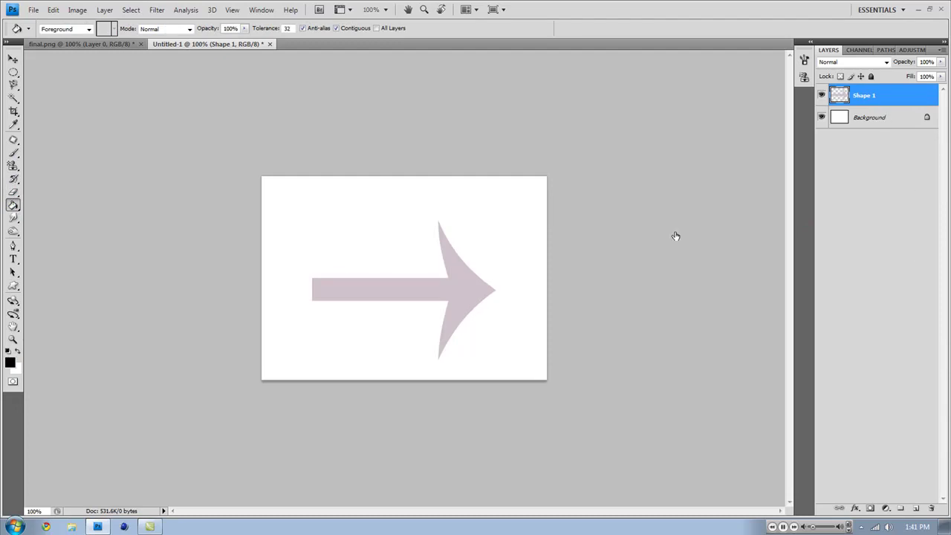
key("alt+bracketleft")
left_click(429, 249)
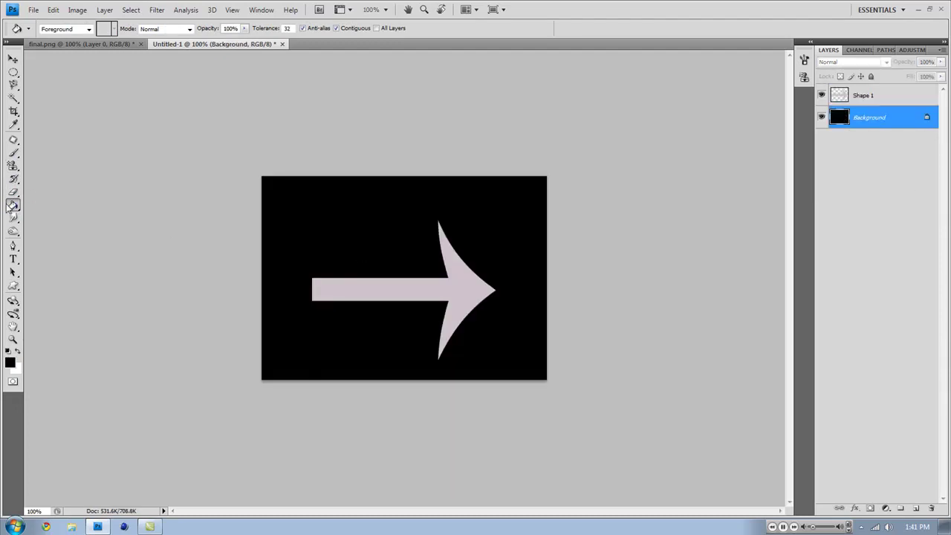
Step: Switch to the Magic Eraser, try erasing the black Background, then undo it
left_click(12, 192)
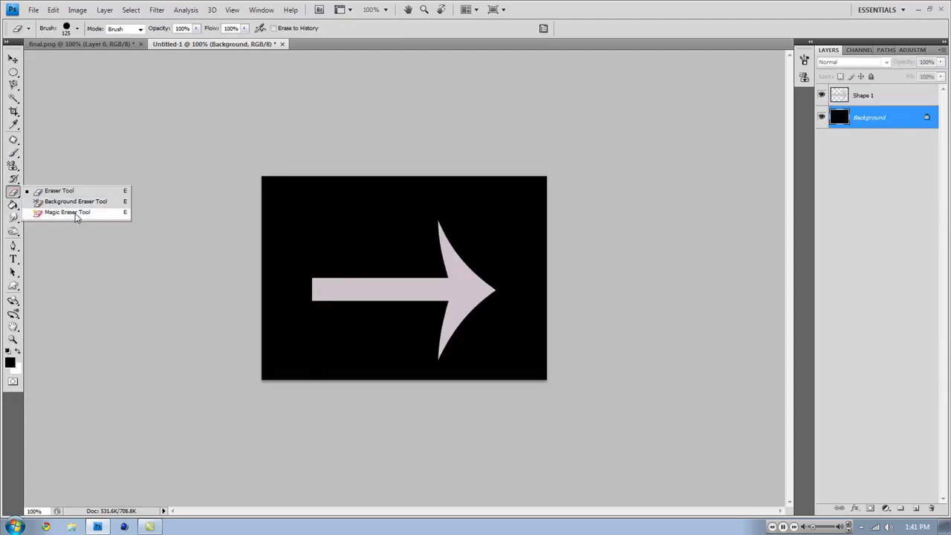
left_click(75, 213)
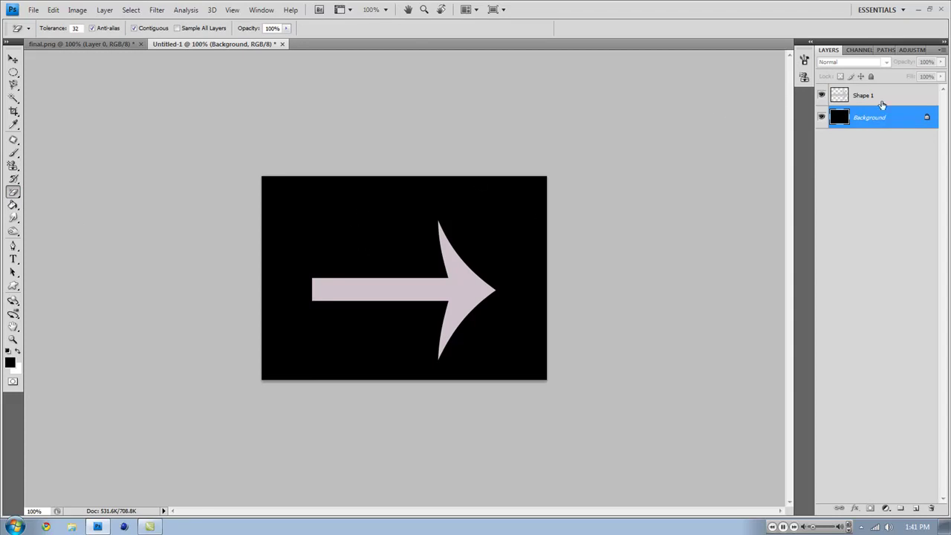
left_click(882, 102)
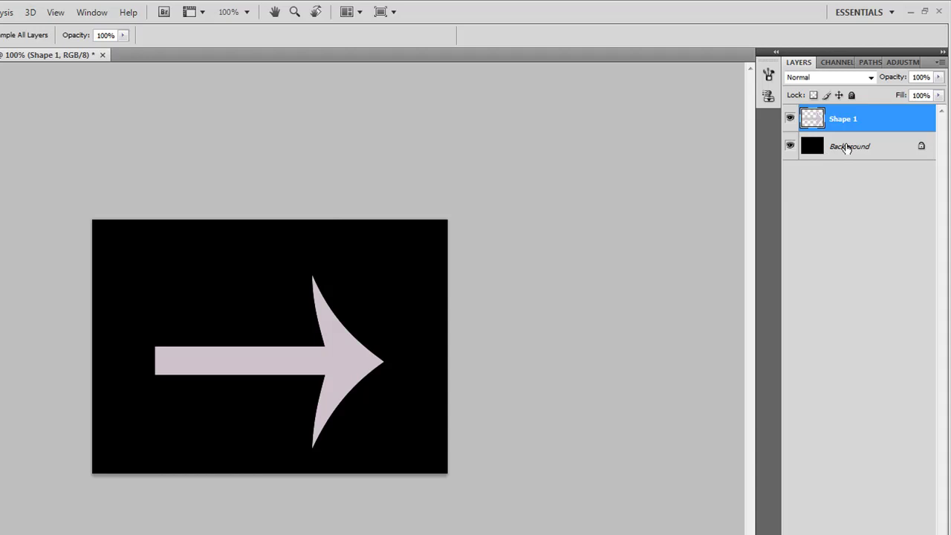
left_click(847, 147)
left_click(252, 330)
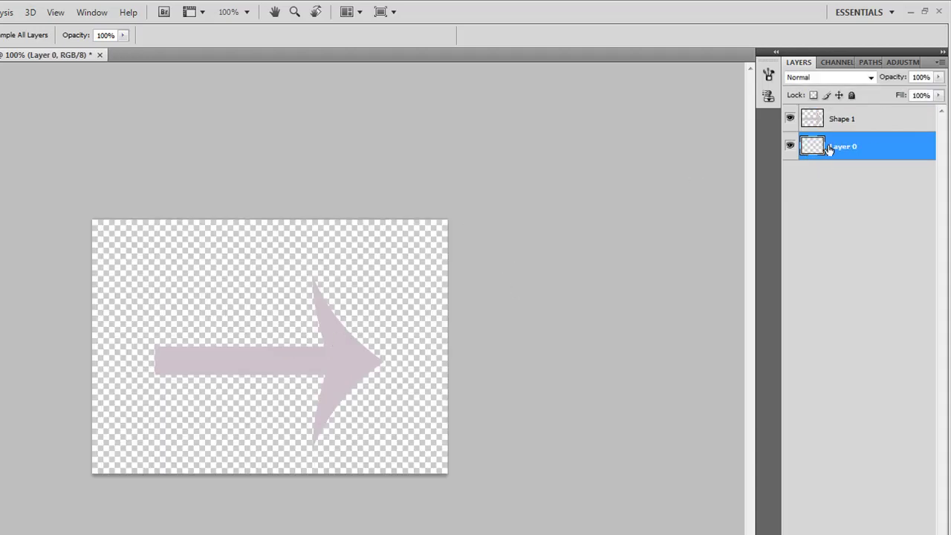
key("ctrl+z")
Step: Merge the Shape 1 arrow layer with the Background layer
left_click(866, 121, "shift")
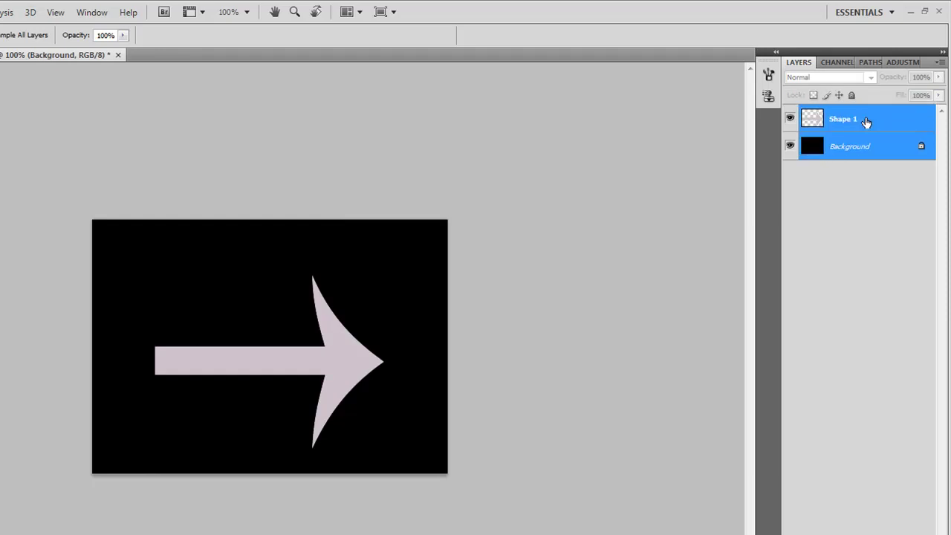
right_click(866, 121)
left_click(847, 421)
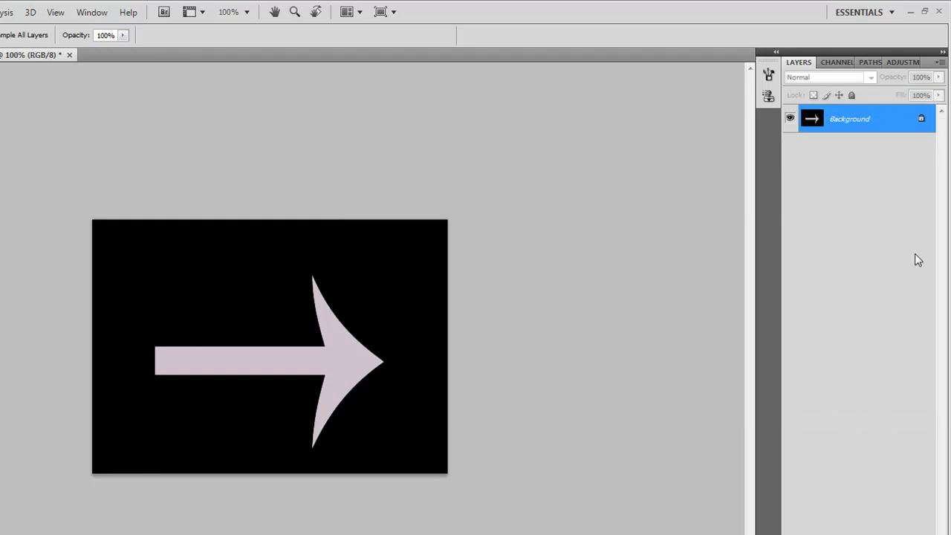
Step: Convert the Background into Layer 0, magic-erase the black to transparency, then undo
double_click(922, 123)
left_click(484, 210)
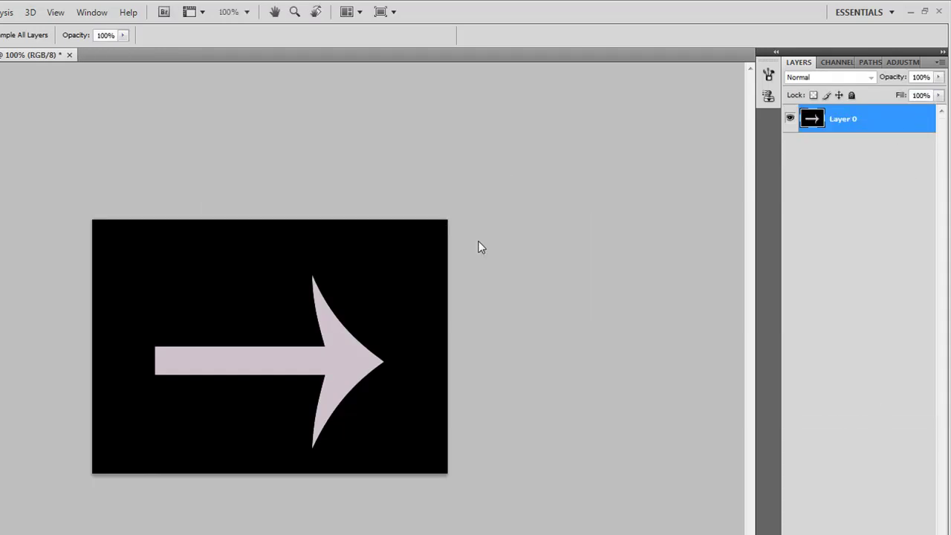
left_click(205, 298)
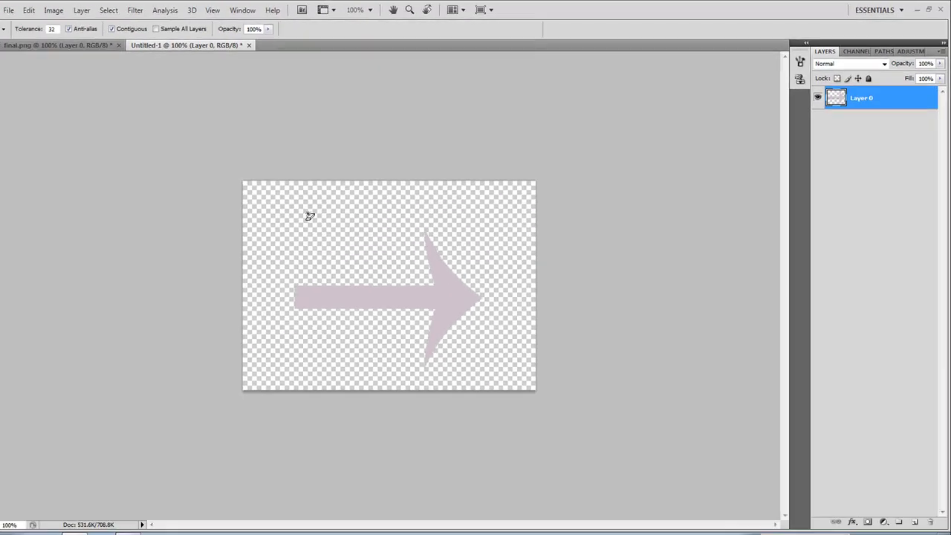
key("ctrl+z")
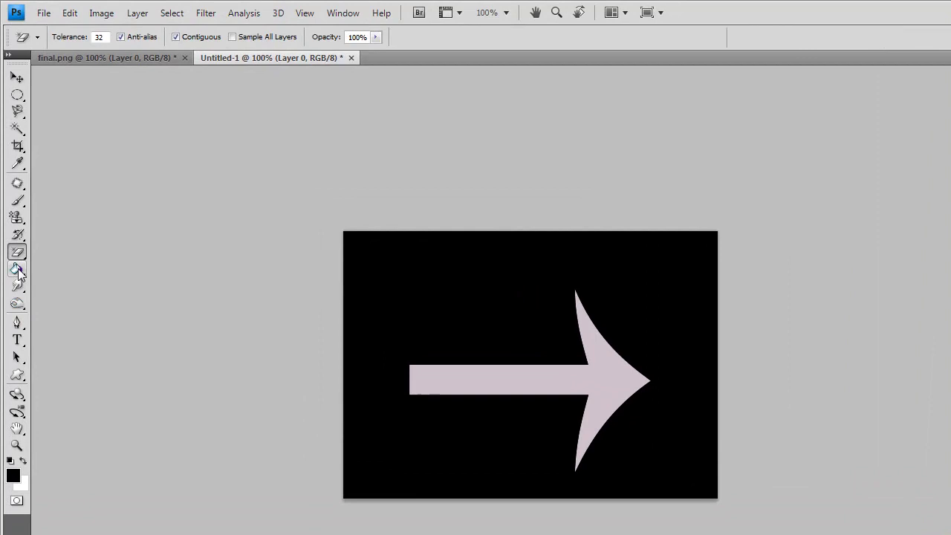
left_click(17, 270)
Step: Erase trial dots and loops through the black with the Background Eraser, undo them, then select the Gradient Tool
left_click(17, 252)
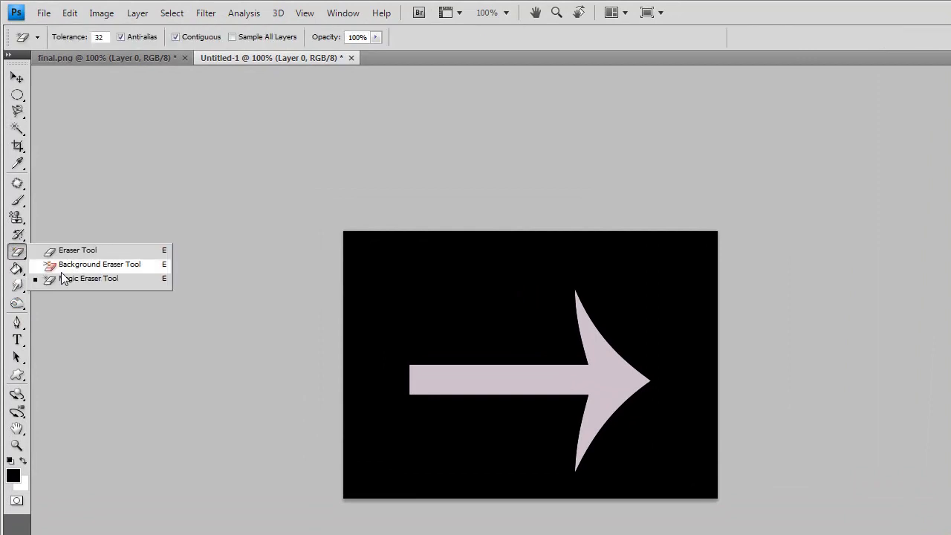
left_click(62, 269)
left_click(471, 284)
left_click_drag(456, 320, 429, 315)
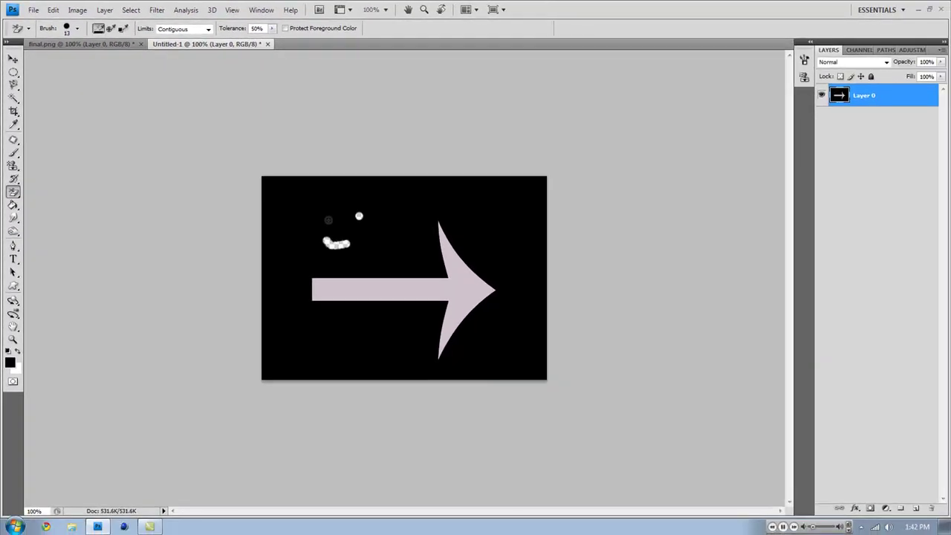
mouse_move(327, 220)
left_mouse_down()
mouse_move(349, 212)
mouse_move(378, 237)
mouse_move(301, 245)
mouse_move(293, 221)
mouse_move(357, 221)
left_mouse_up()
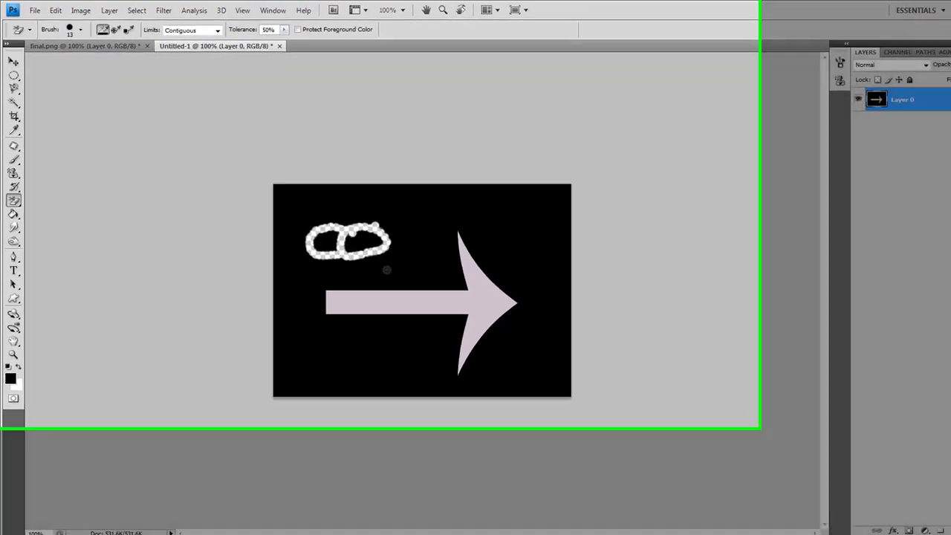
mouse_move(387, 269)
left_mouse_down()
mouse_move(363, 328)
mouse_move(393, 296)
left_mouse_up()
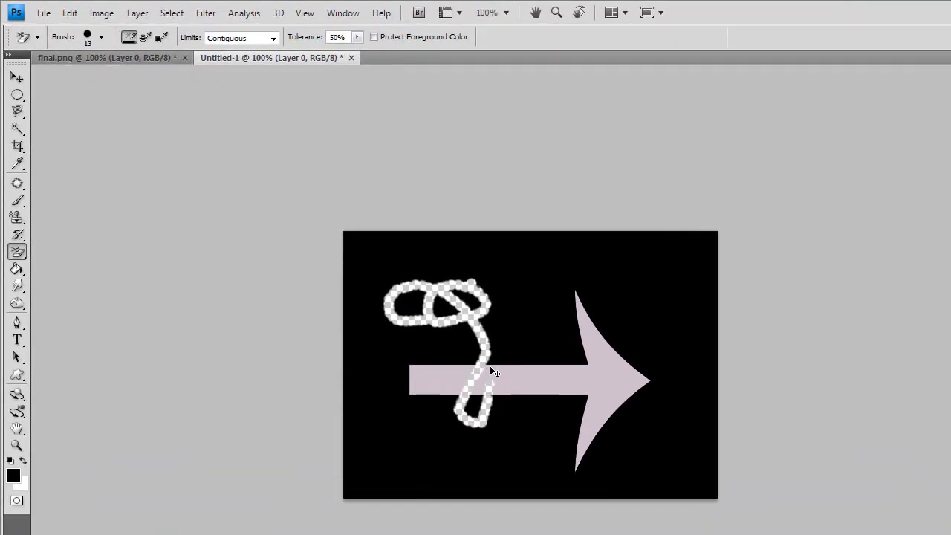
key("ctrl+z")
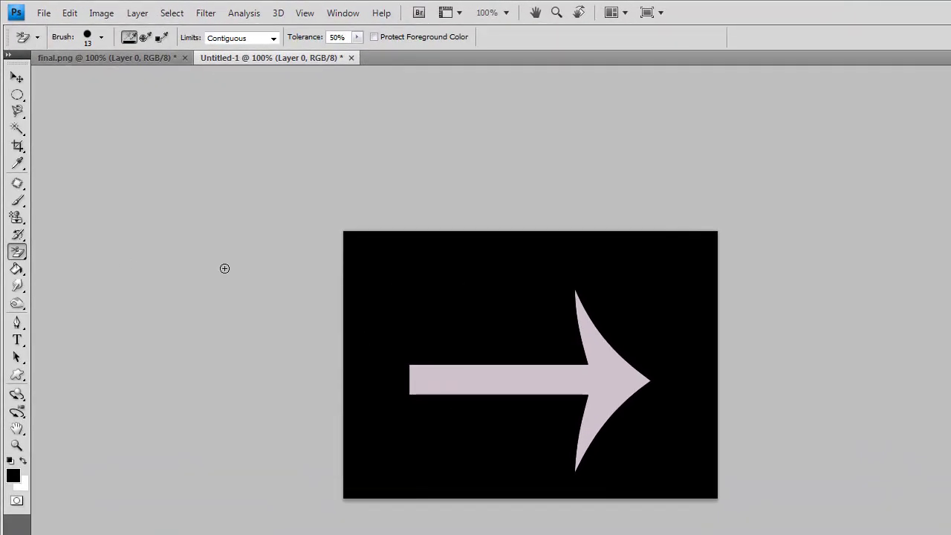
left_click_drag(17, 269, 107, 286)
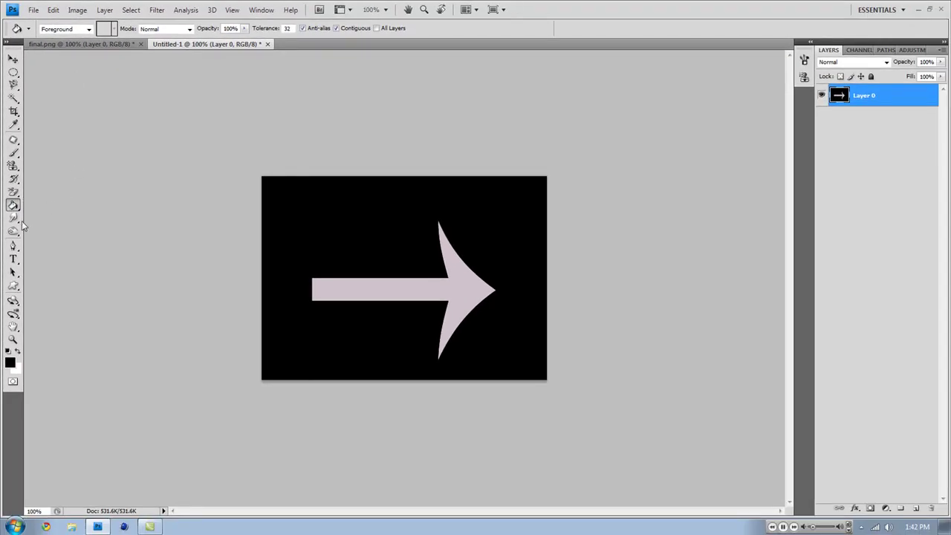
left_click_drag(13, 206, 38, 208)
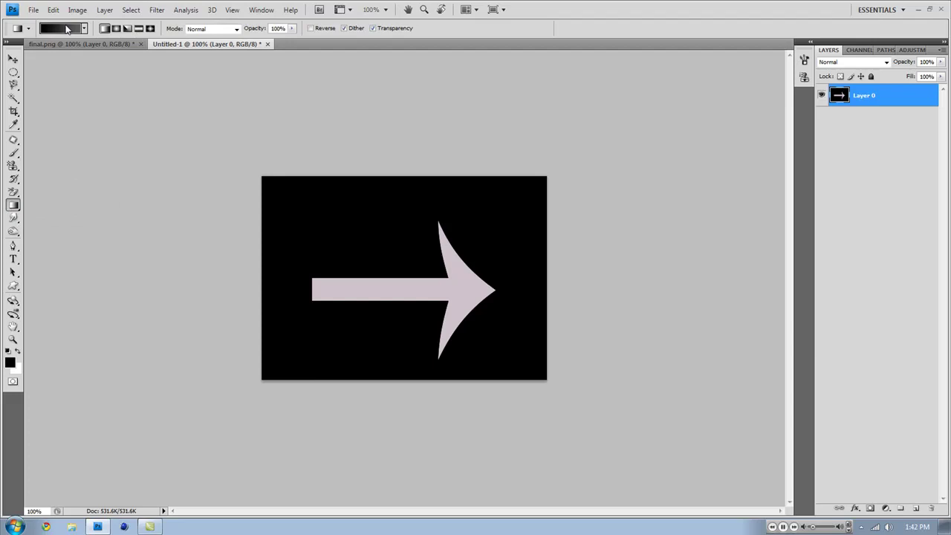
Step: In the Gradient Editor, move a stop to 50% and add a white ffffff stop at the right end
left_click(66, 29)
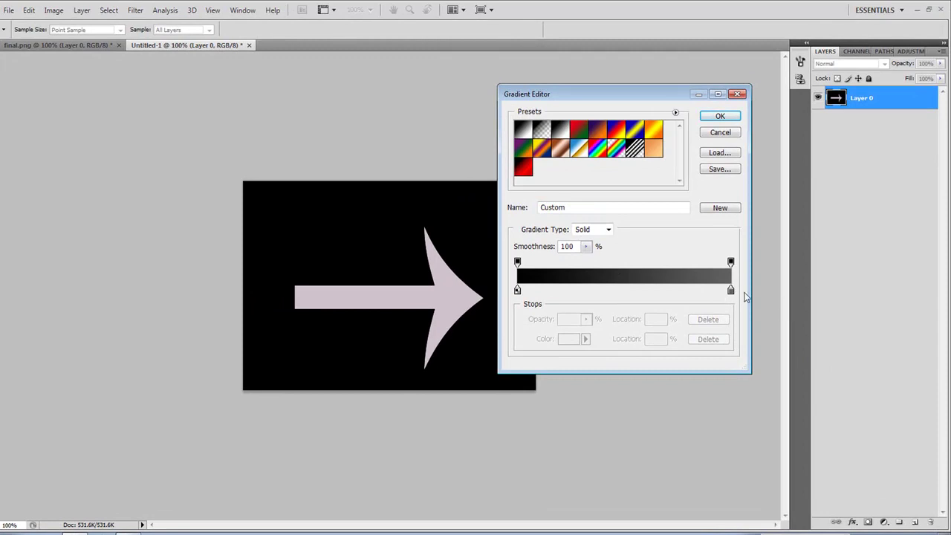
left_click_drag(730, 290, 602, 291)
type("50")
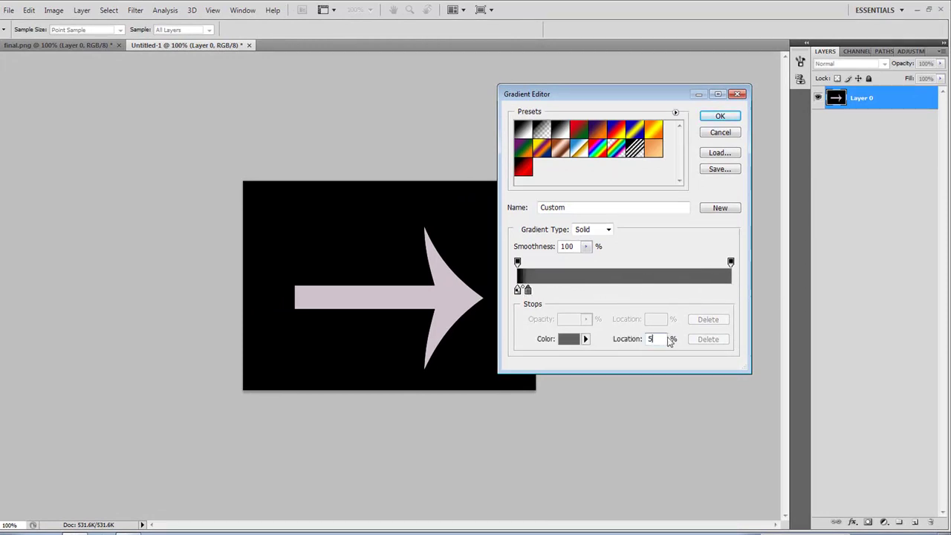
double_click(732, 290)
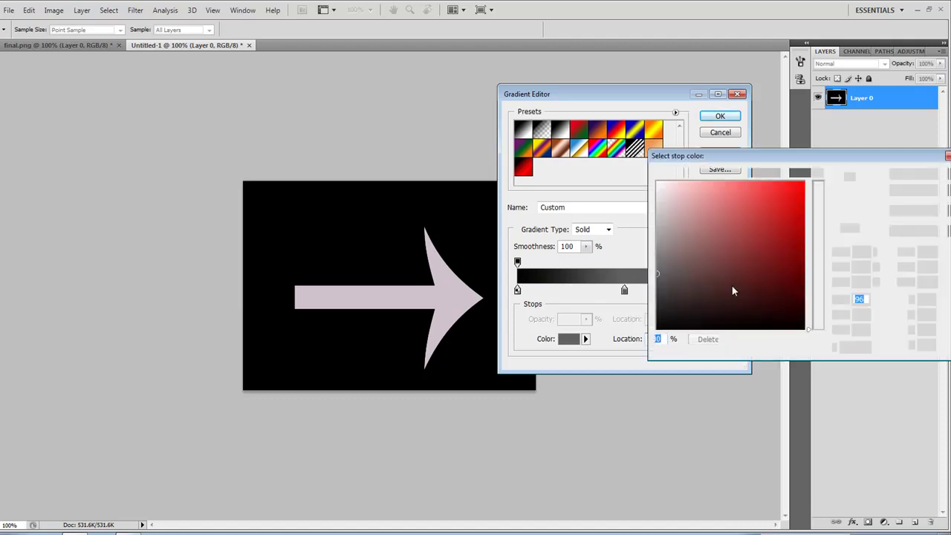
type("ffffff")
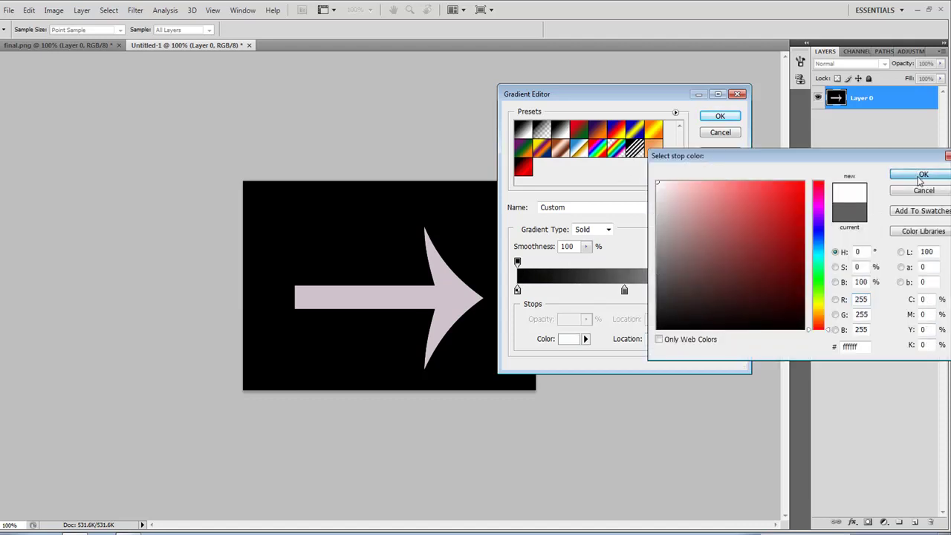
left_click(917, 174)
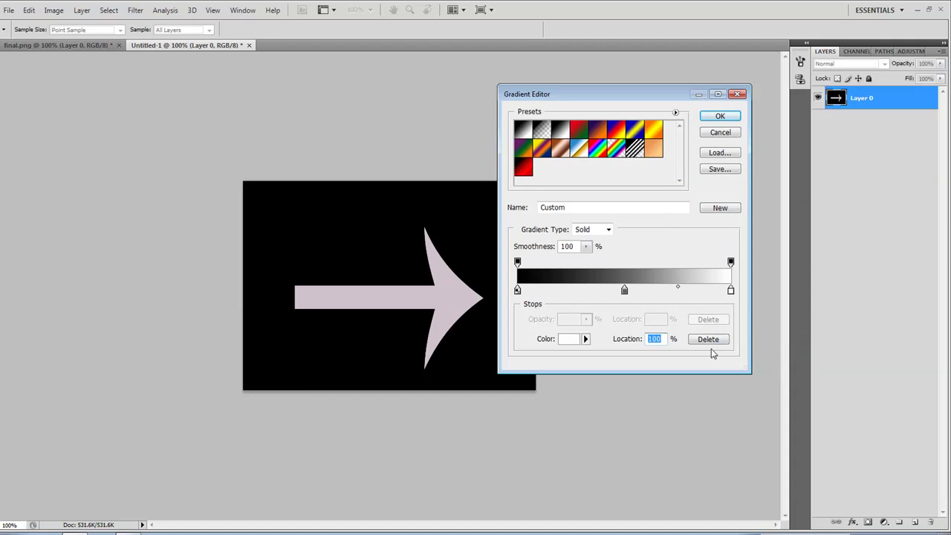
Step: Add a mid-grey 8c8c8c stop at 50% between the black and white ends
left_click(518, 290)
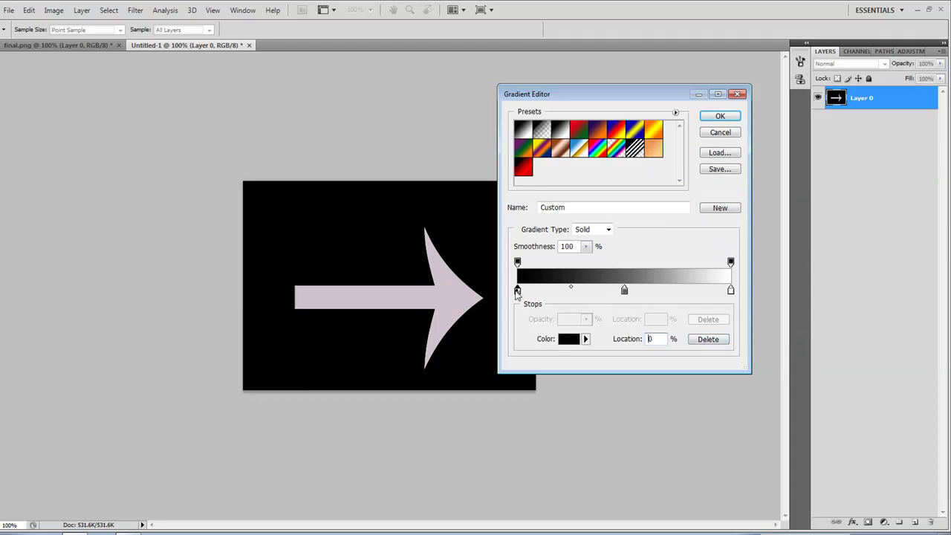
left_click(625, 290)
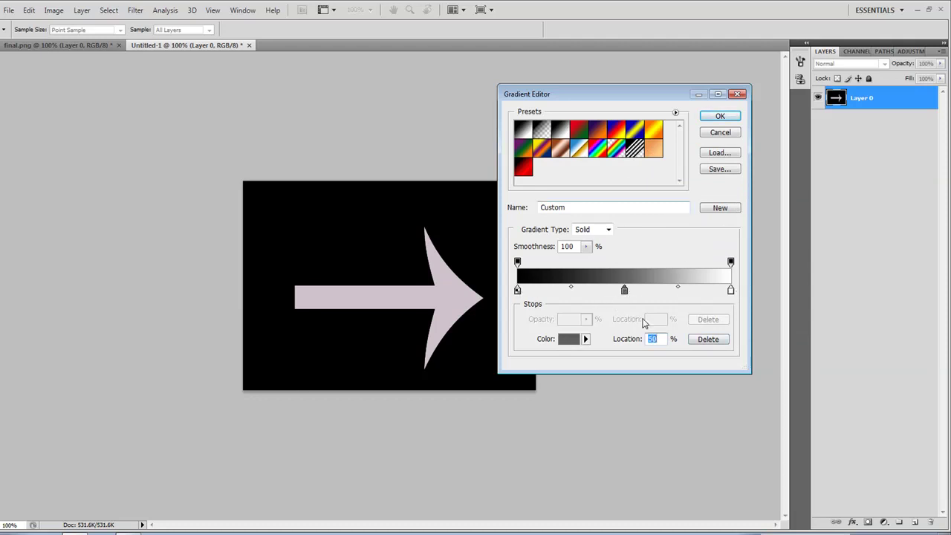
double_click(625, 290)
left_click_drag(712, 272, 636, 252)
left_click(947, 173)
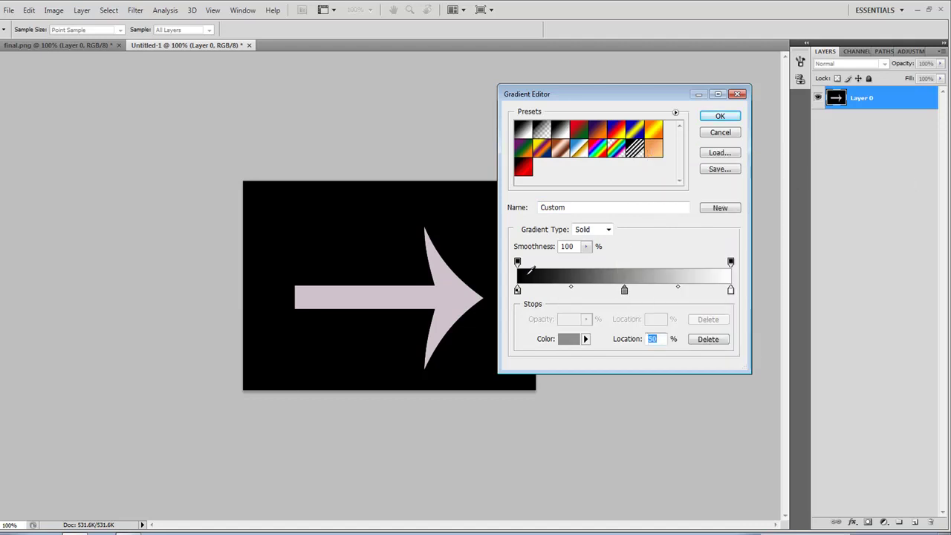
Step: Name the gradient 'New' and save it as a new preset
double_click(626, 209)
type("New")
left_click(734, 211)
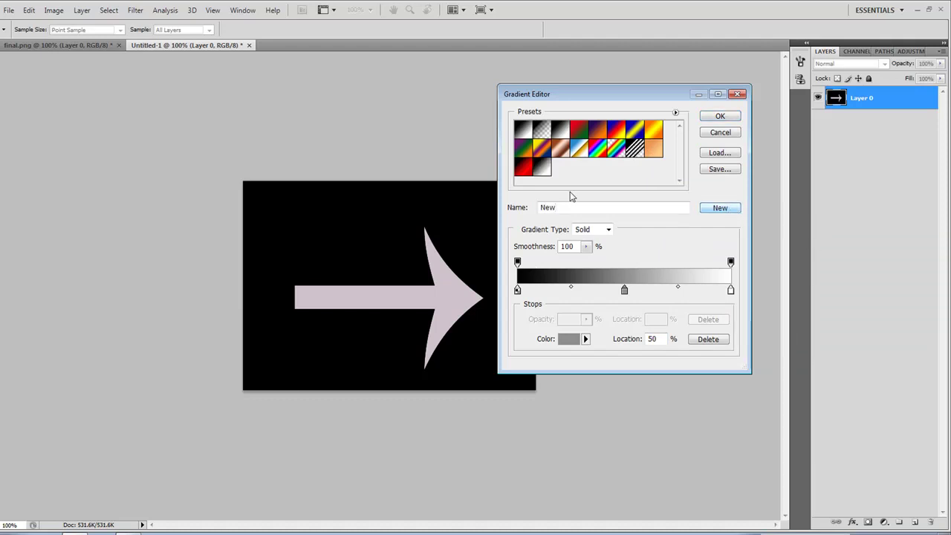
left_click(547, 171)
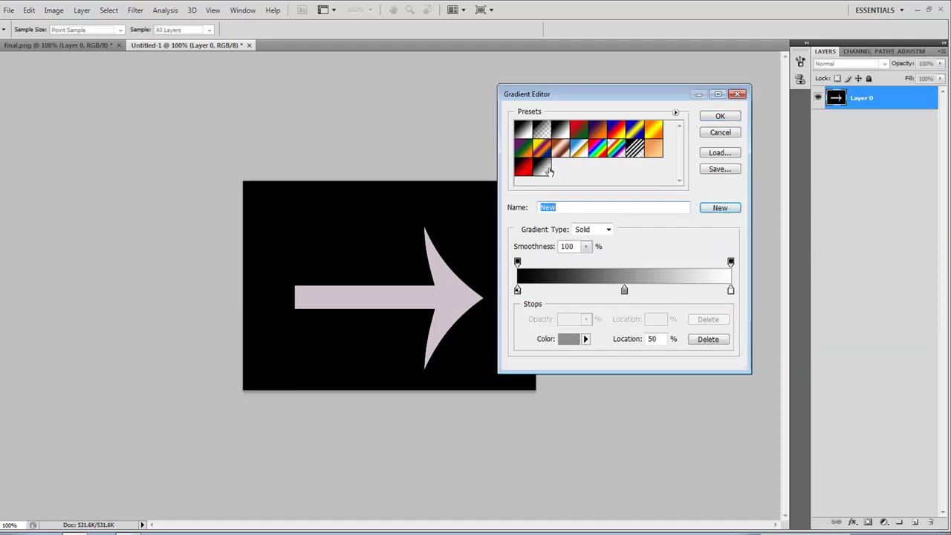
Step: Accept the new black-white gradient, then trial it twice down the canvas, undoing each fill
left_click(718, 116)
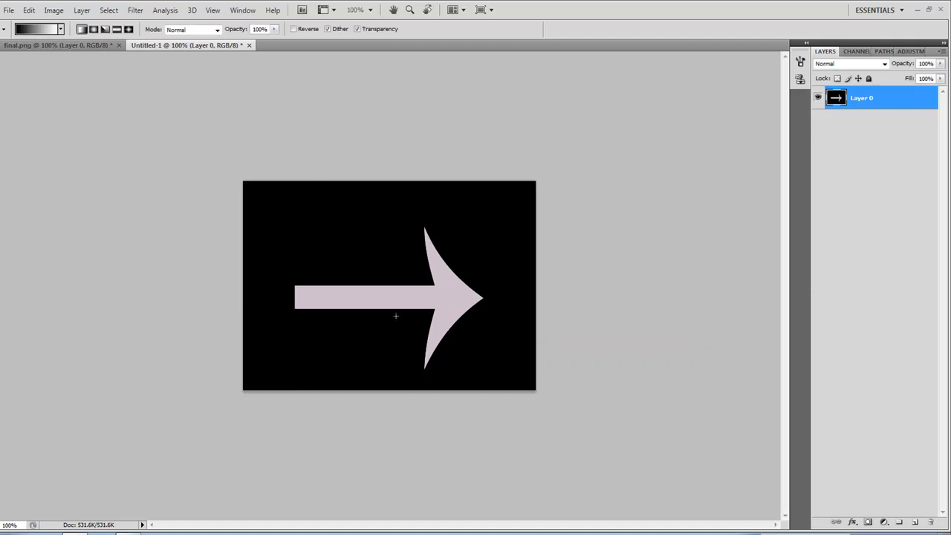
left_click_drag(372, 181, 391, 177)
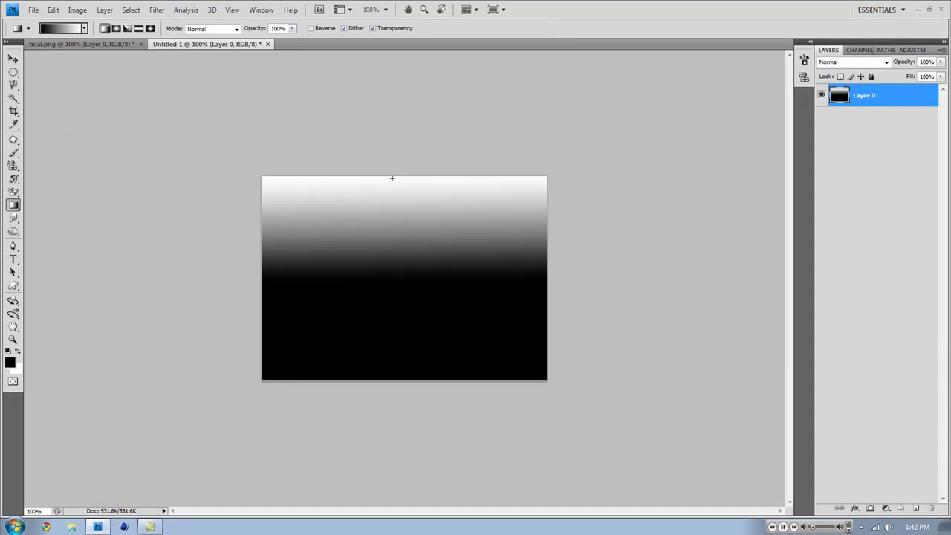
key("ctrl+z")
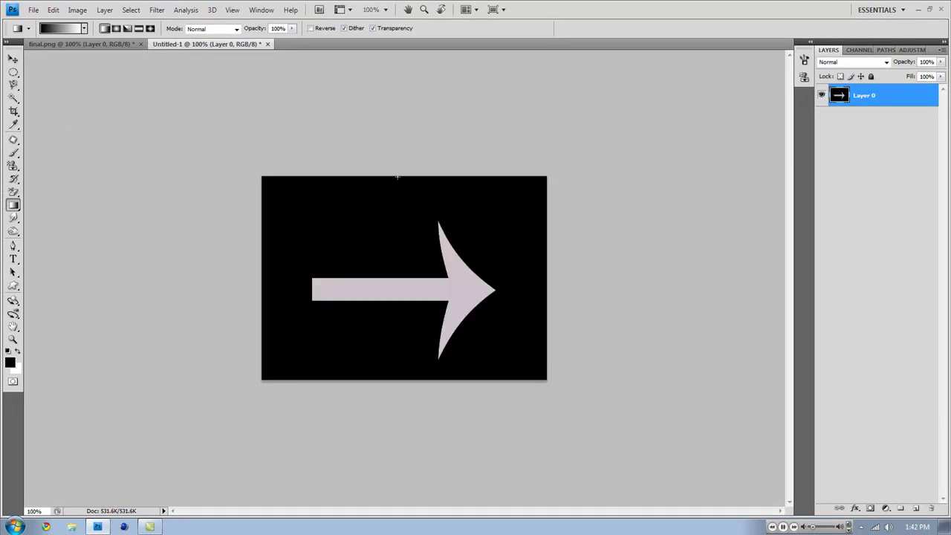
left_click_drag(385, 311, 395, 379)
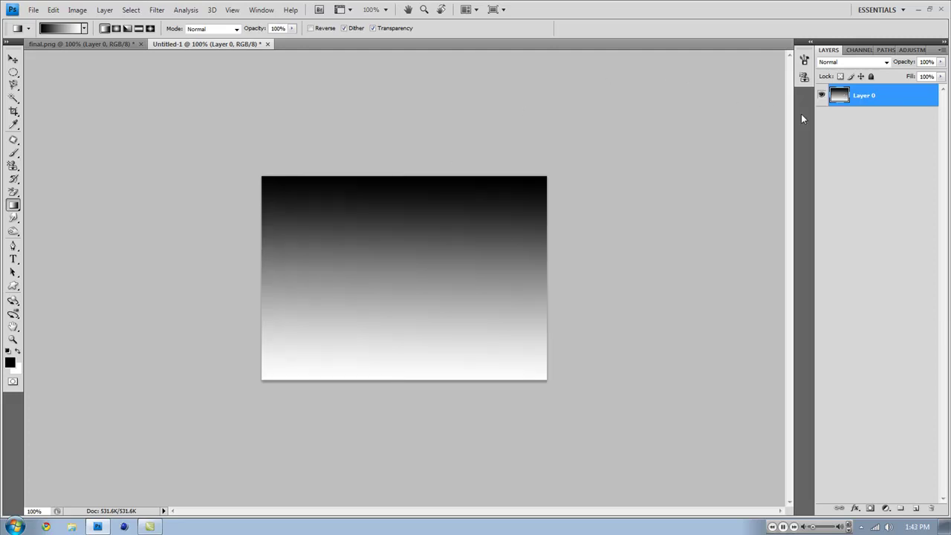
key("ctrl+z")
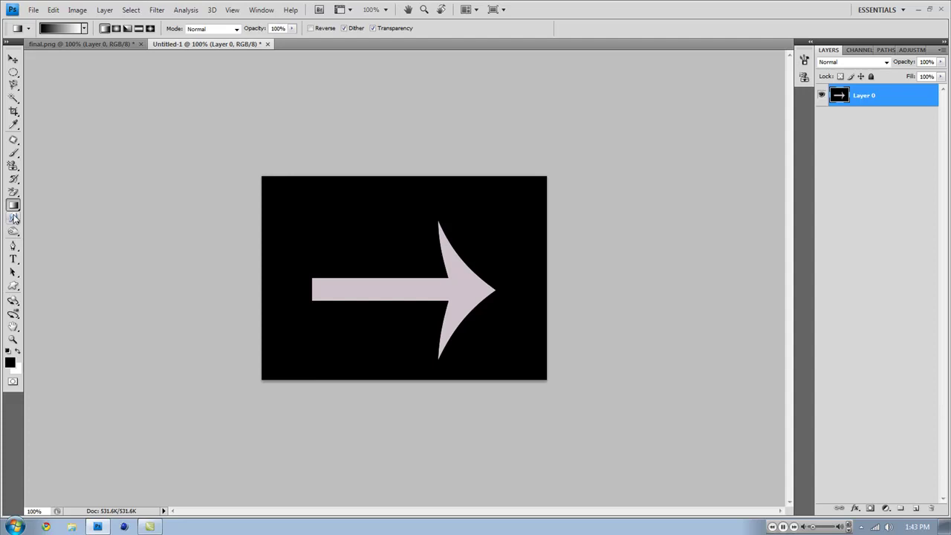
Step: Fill the pale arrow with black using the Paint Bucket, then undo it
right_click(13, 206)
left_click(75, 216)
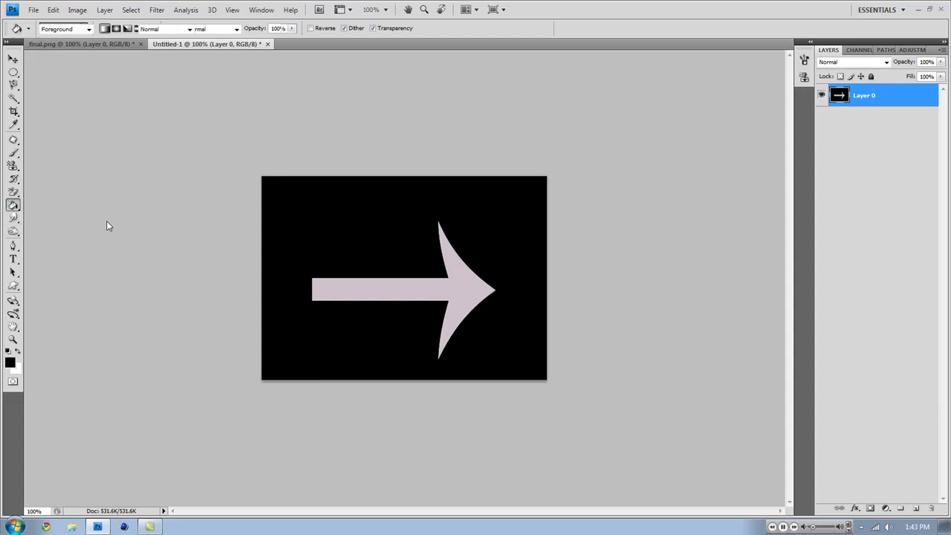
left_click(397, 287)
key("ctrl+z")
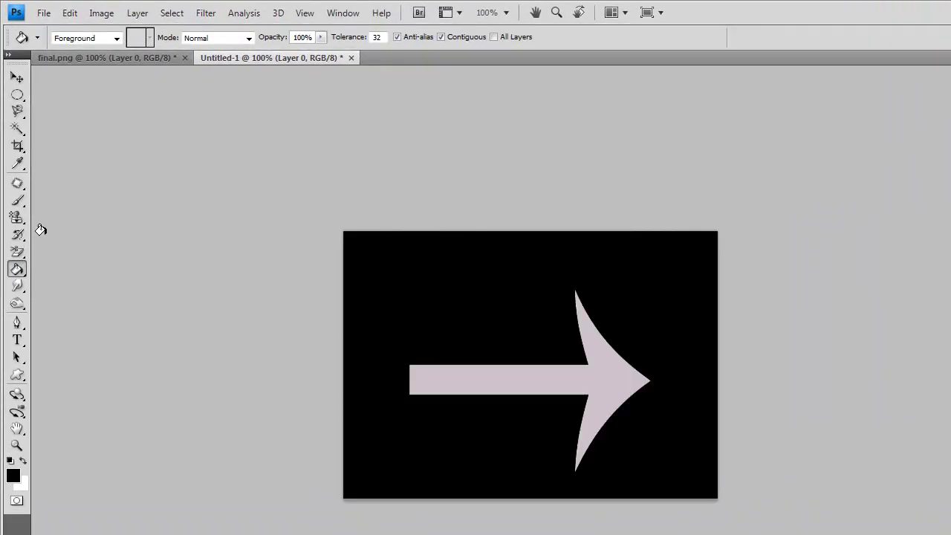
Step: Switch to the Smudge Tool and check its 13 px brush settings
right_click(17, 286)
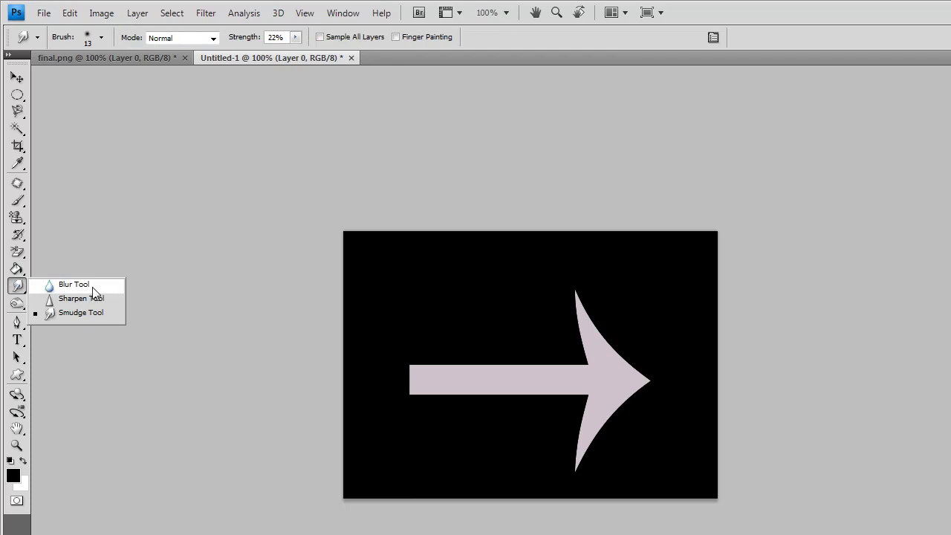
left_click(78, 312)
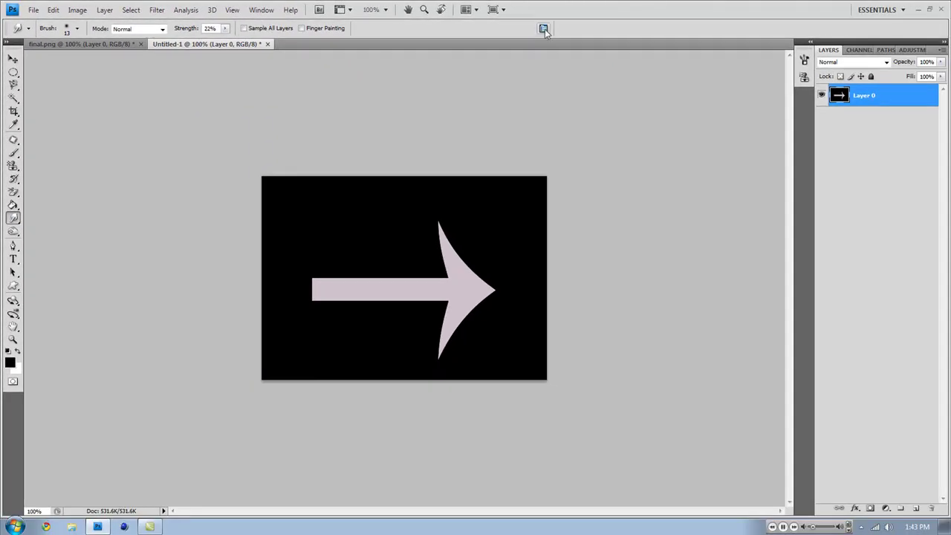
left_click(544, 29)
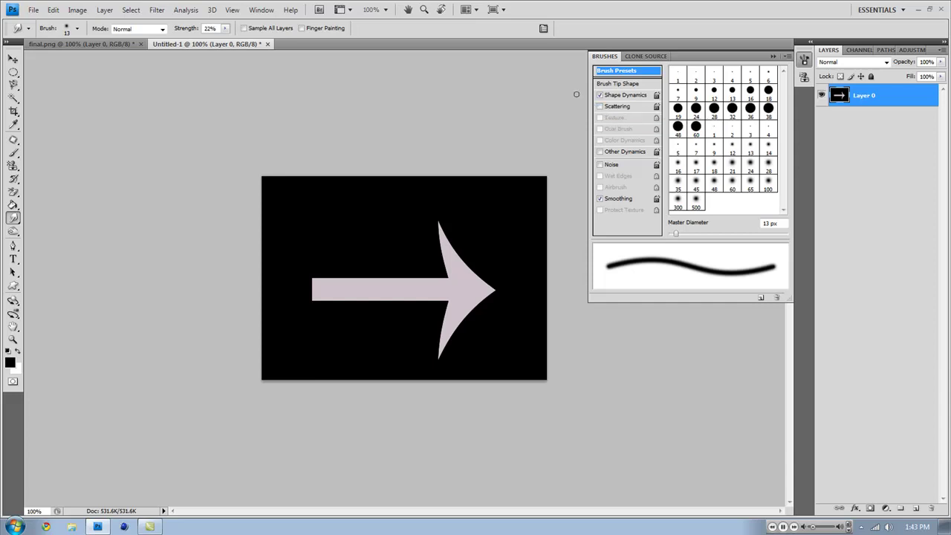
left_click(773, 56)
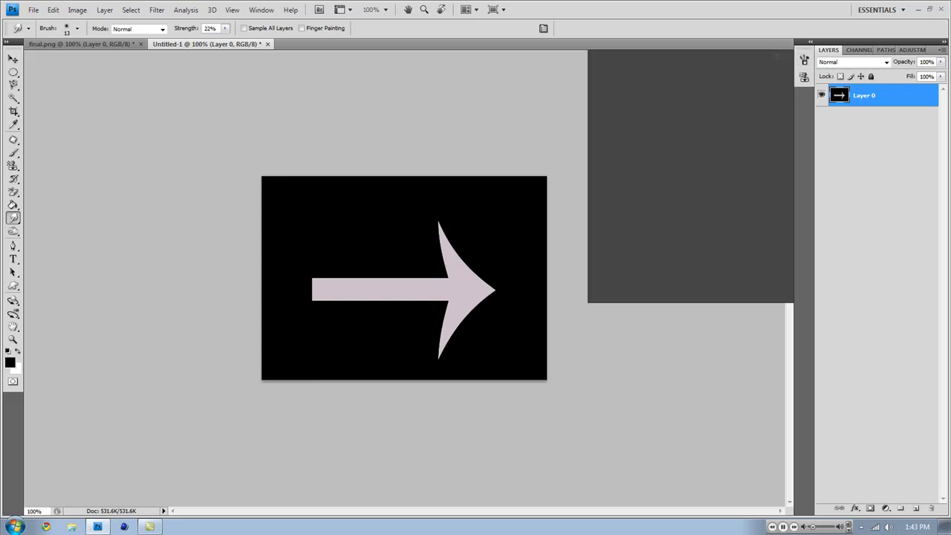